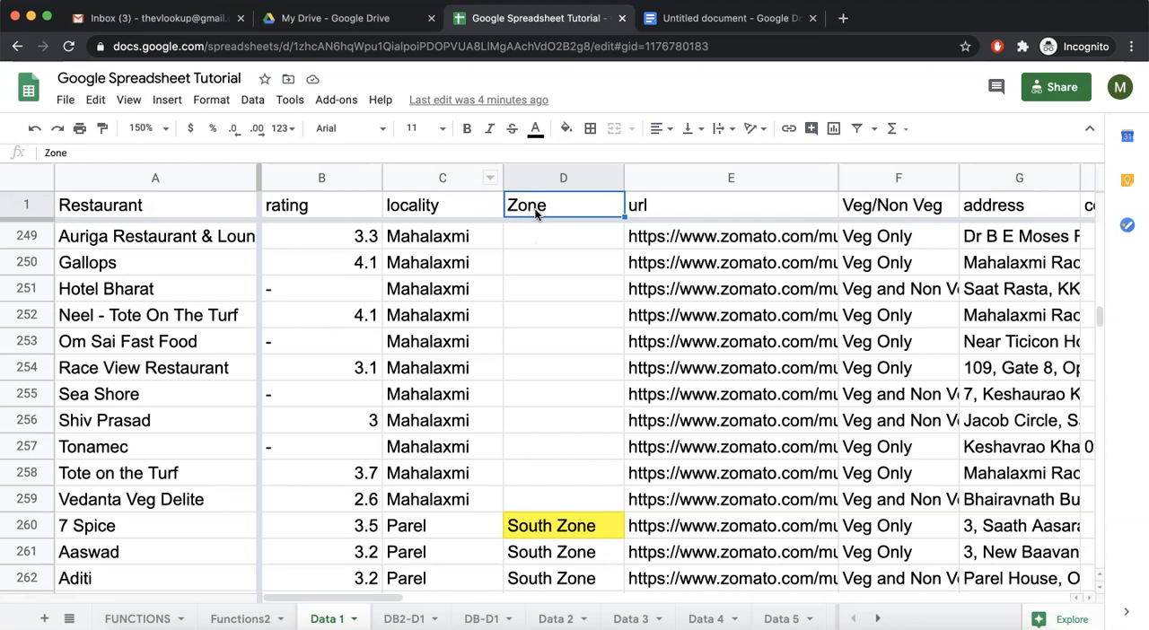
Clear the contents of the yellow-highlighted cell D260 in the Zone column.
click(540, 251)
click(578, 209)
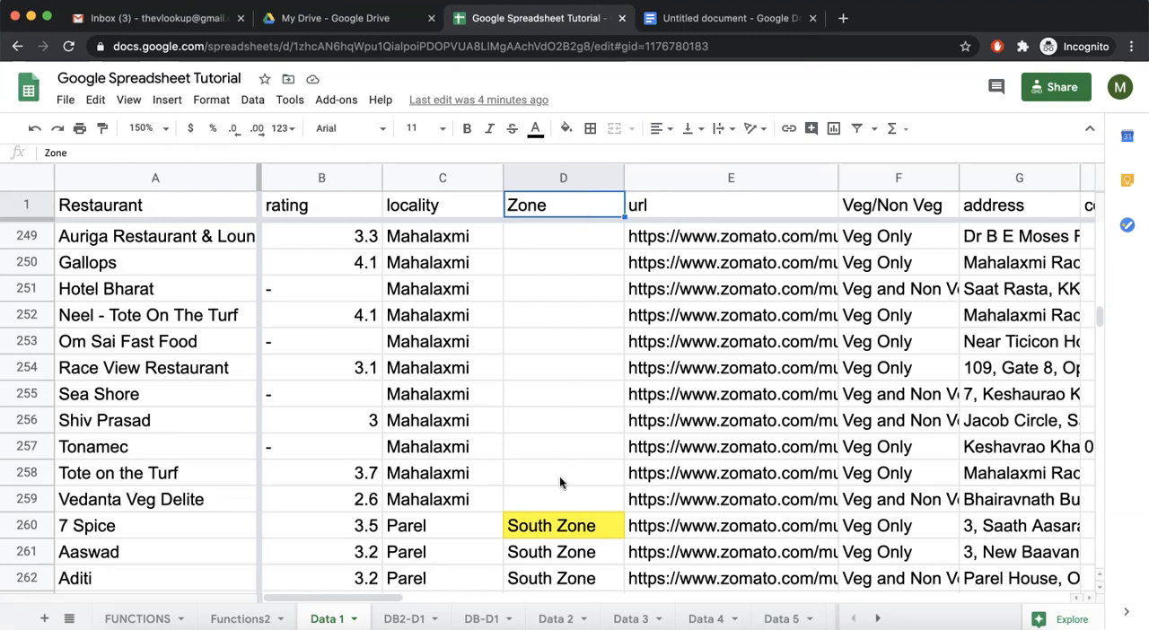
click(574, 523)
key(BackSpace)
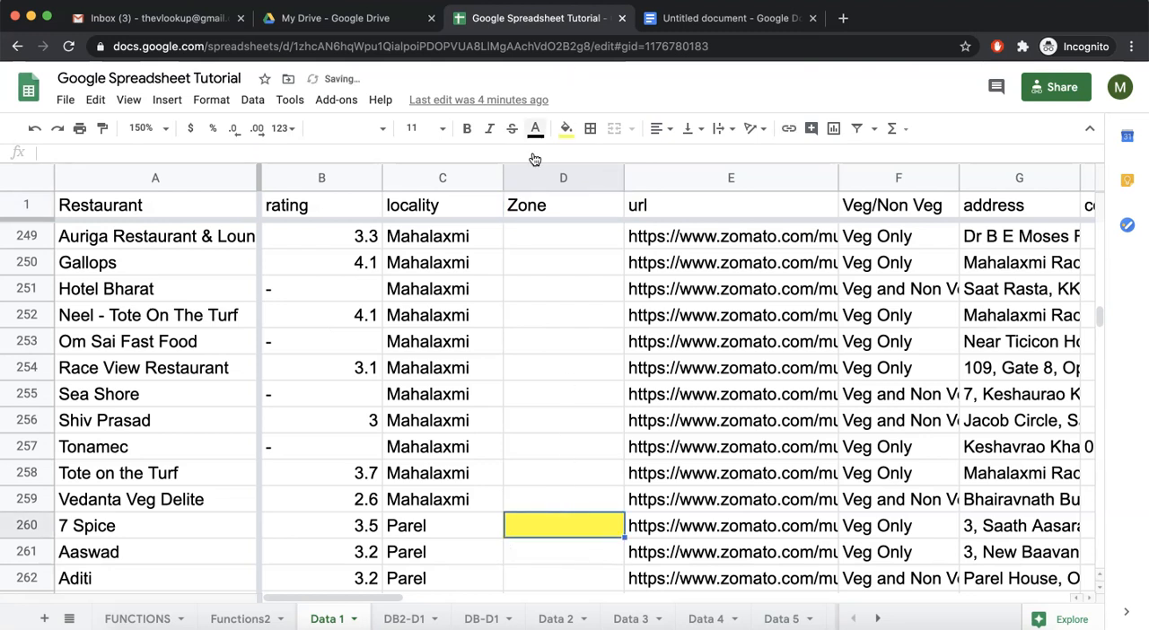
Begin an IF formula in the Zone header cell D1, replacing its plain text.
click(534, 206)
text(=if)
key(Tab)
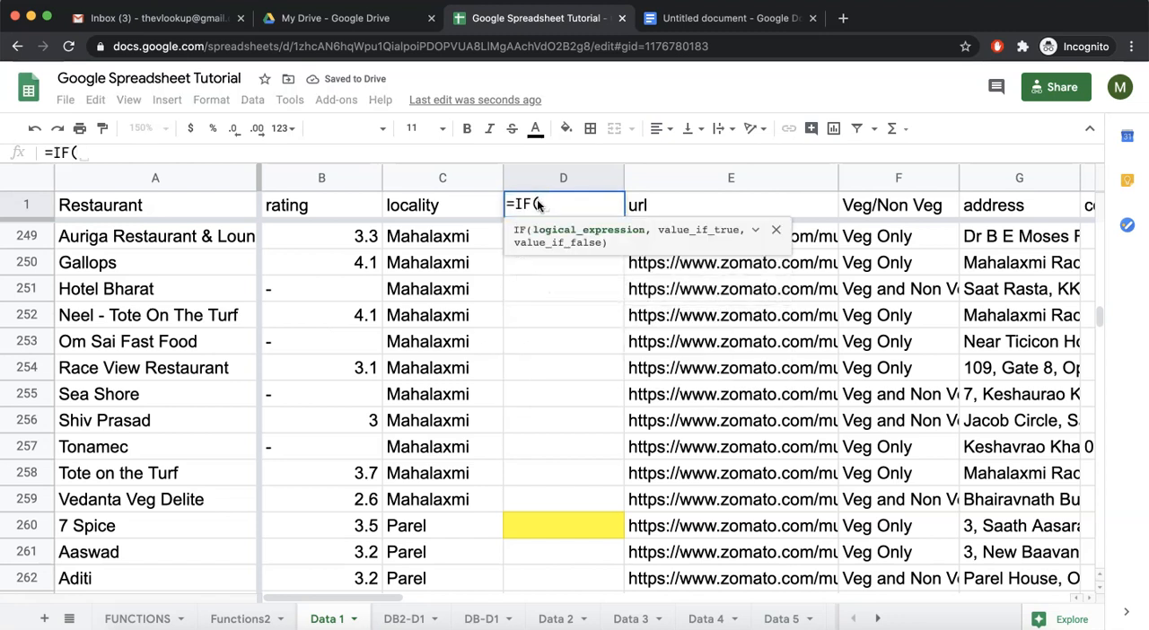
text(len)
key(Tab)
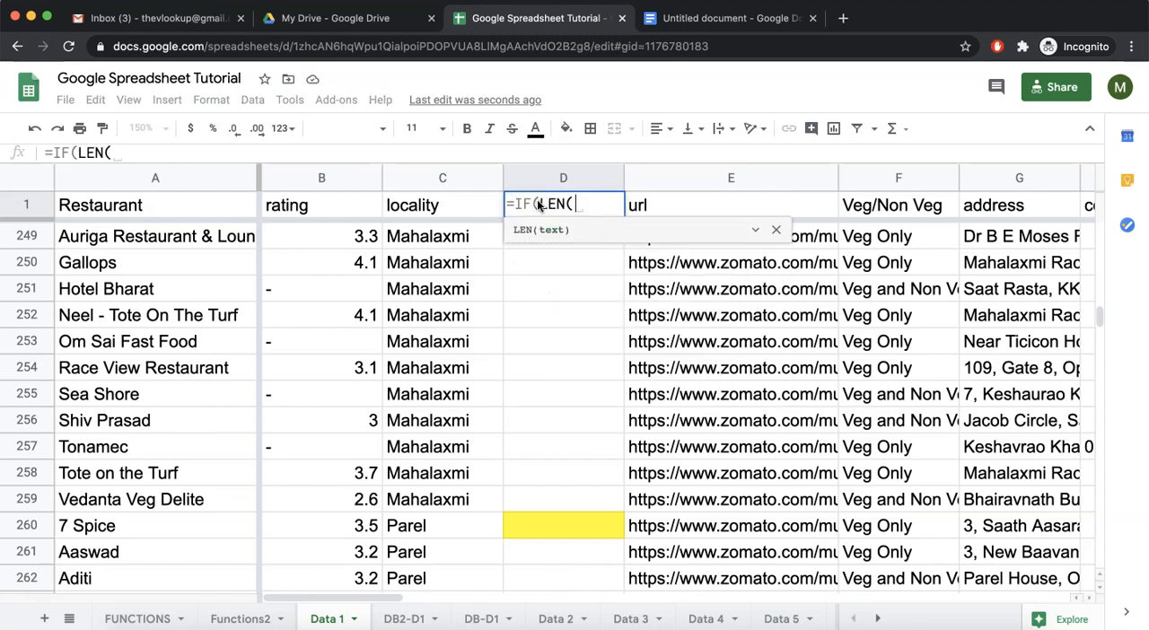
text(A1)
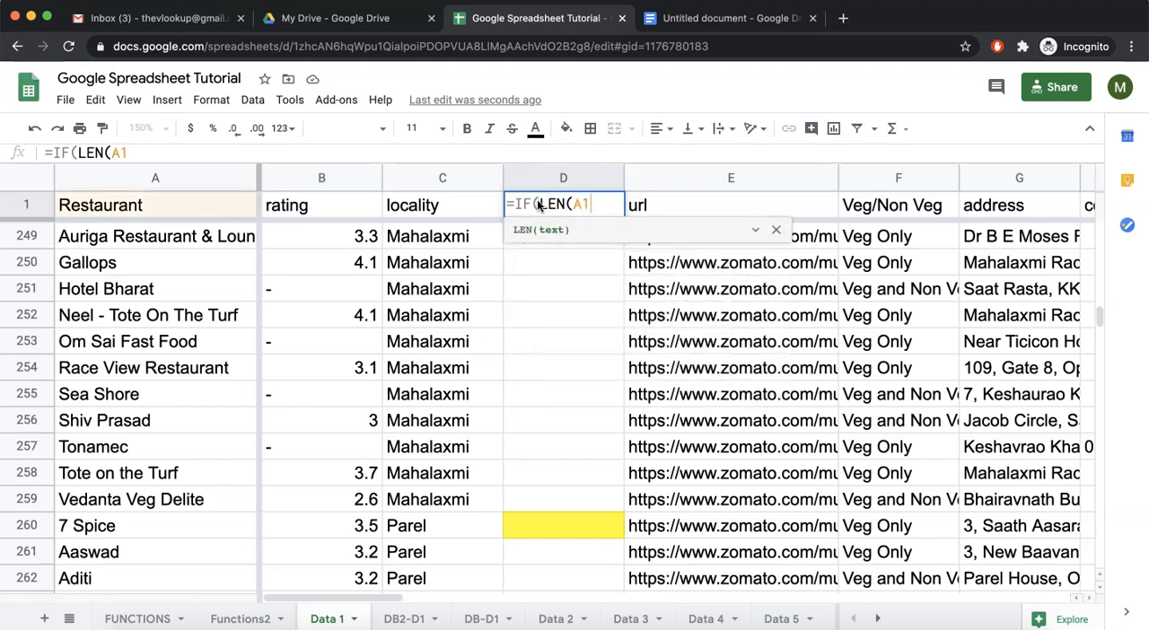
text()>0)
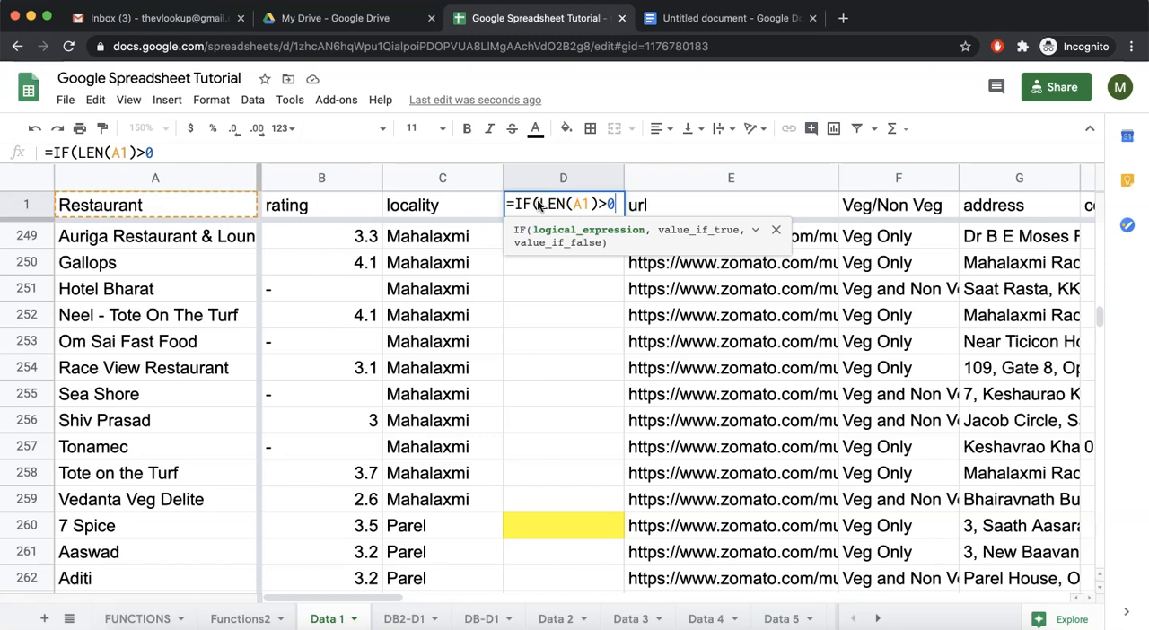
text(,)
key(BackSpace)
key(BackSpace)
key(BackSpace)
key(BackSpace)
key(BackSpace)
key(BackSpace)
key(BackSpace)
key(BackSpace)
key(BackSpace)
key(BackSpace)
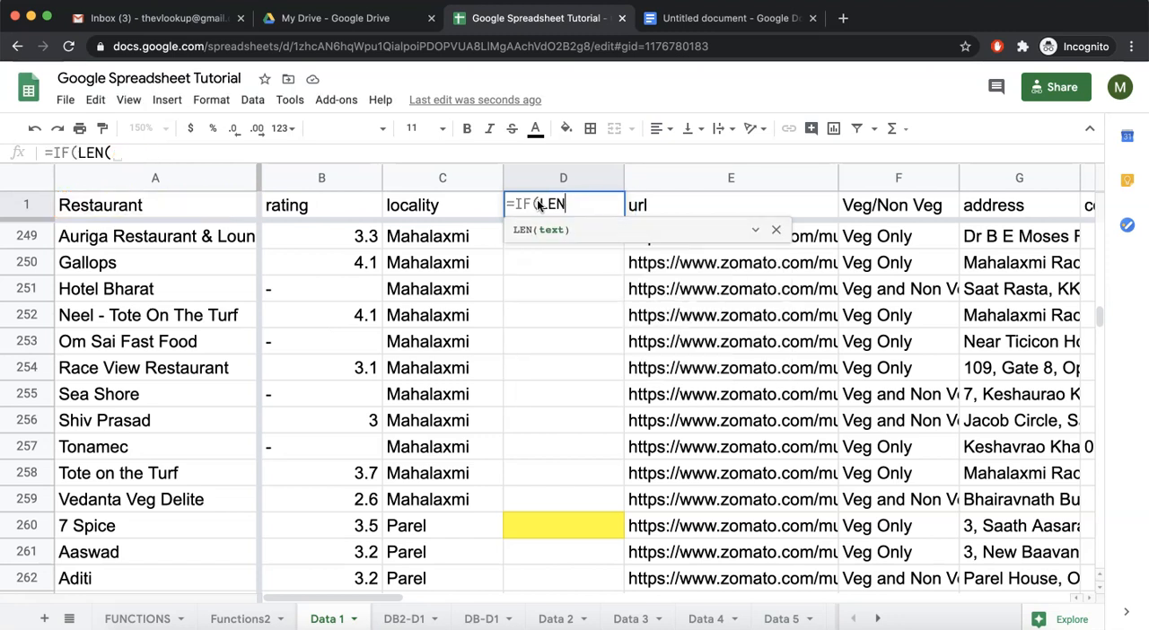
Set the IF condition to row(A1)=1 and the value if true to "Zone".
text(ro)
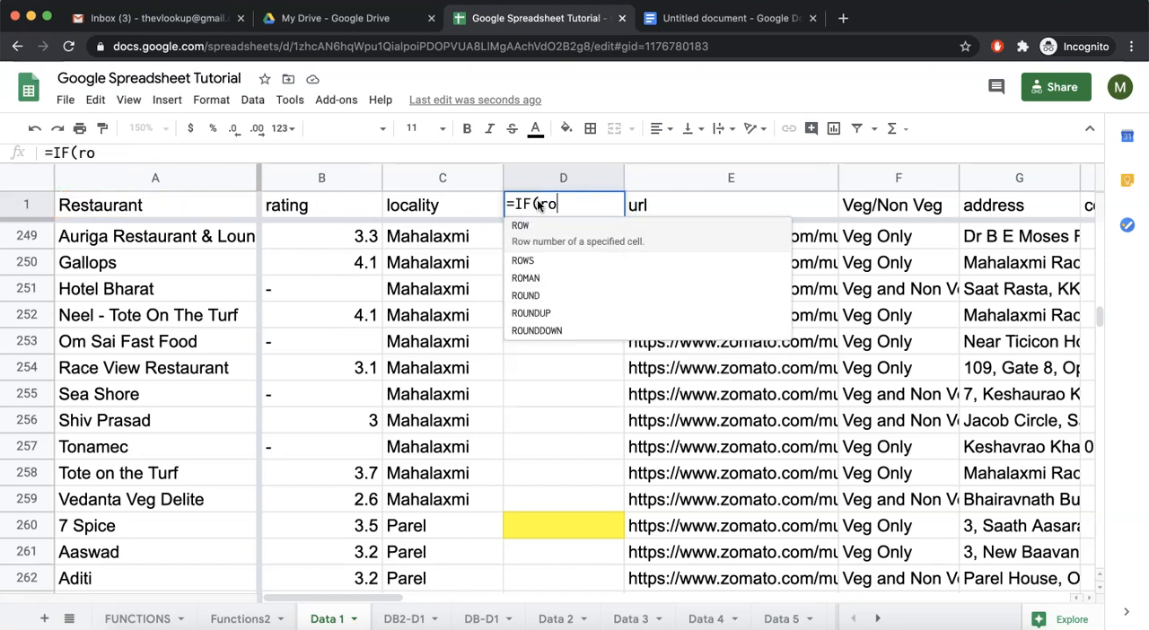
text(w(A1)
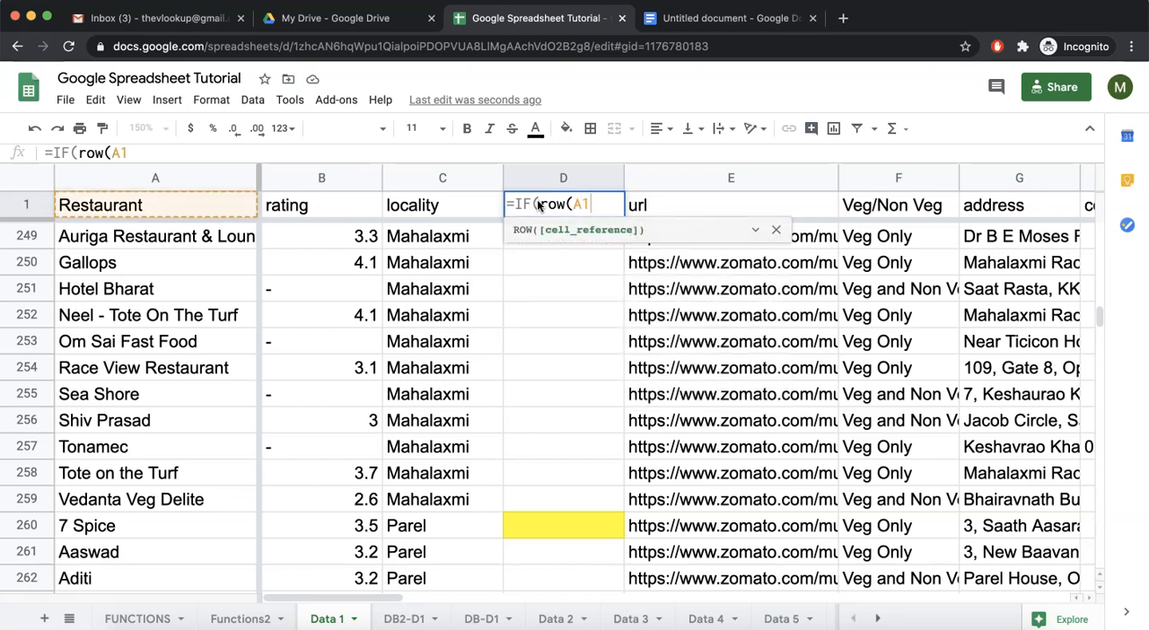
text()=1,"Z)
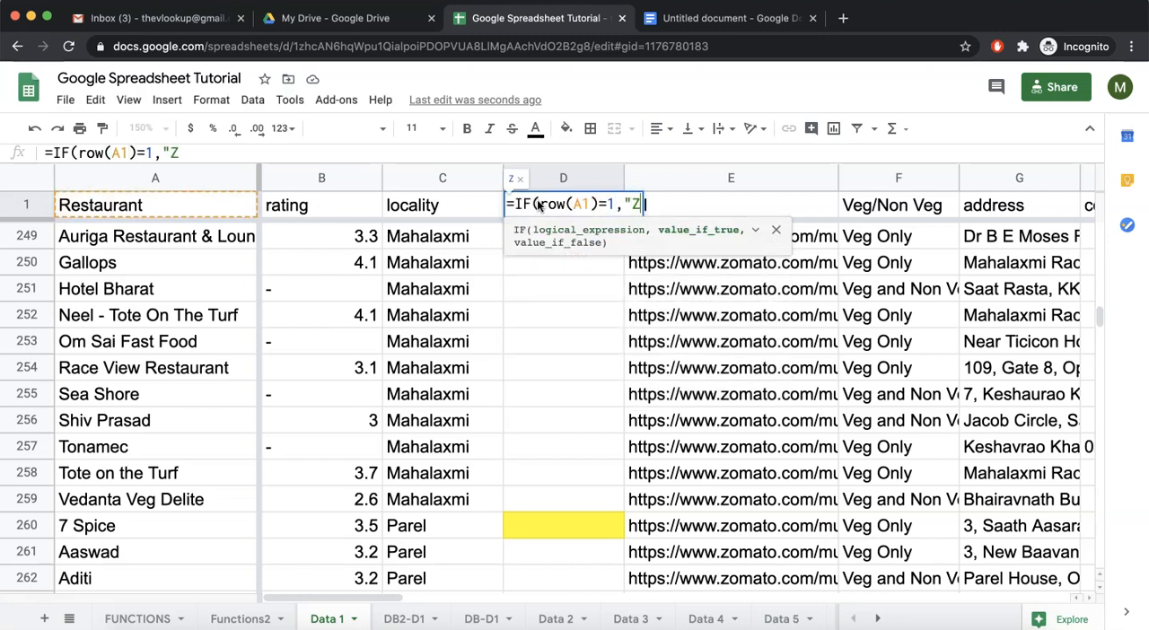
text(one",)
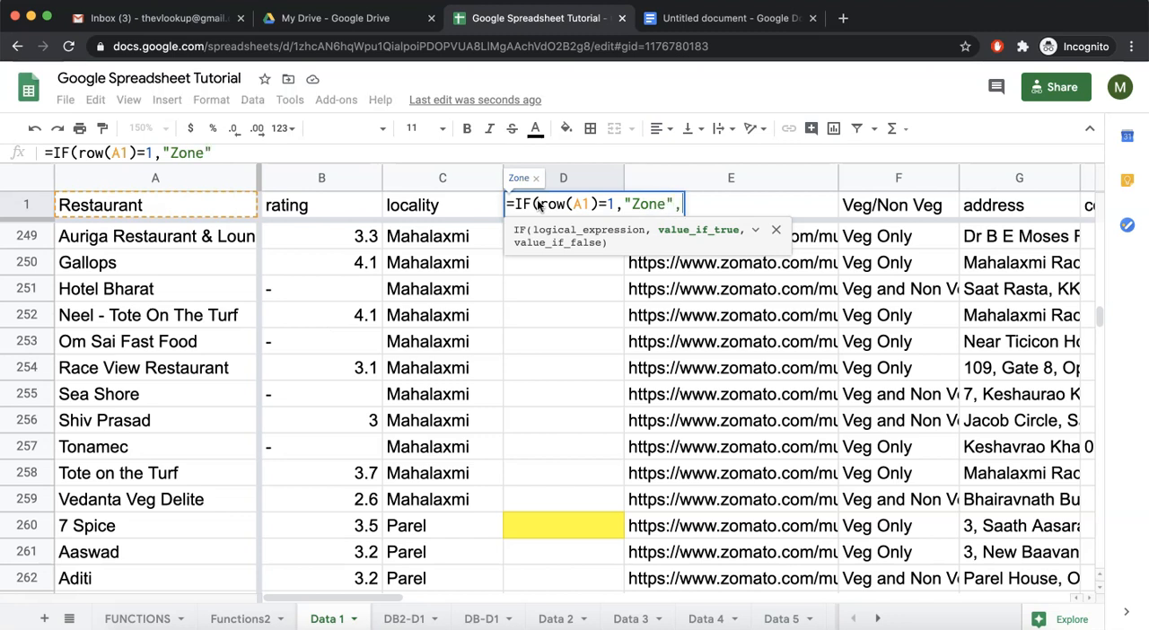
text(vloo)
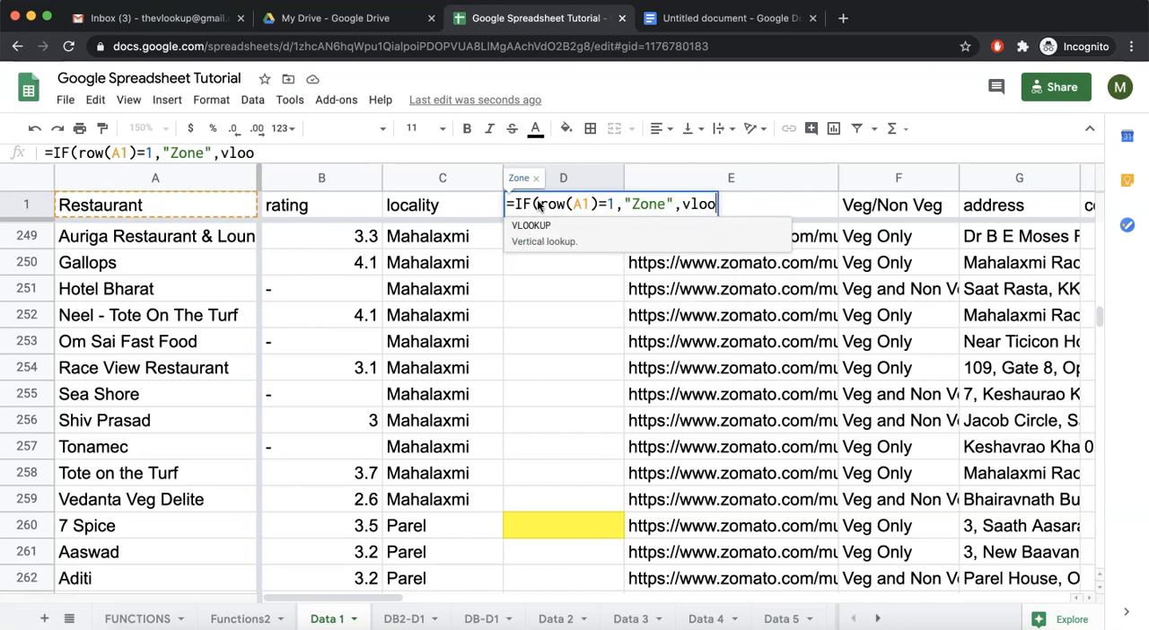
Complete the IF with VLOOKUP(A1,'DB2-D1'!I:J,2,0) as the value if false and commit the formula in D1.
key(Tab)
text(A1,)
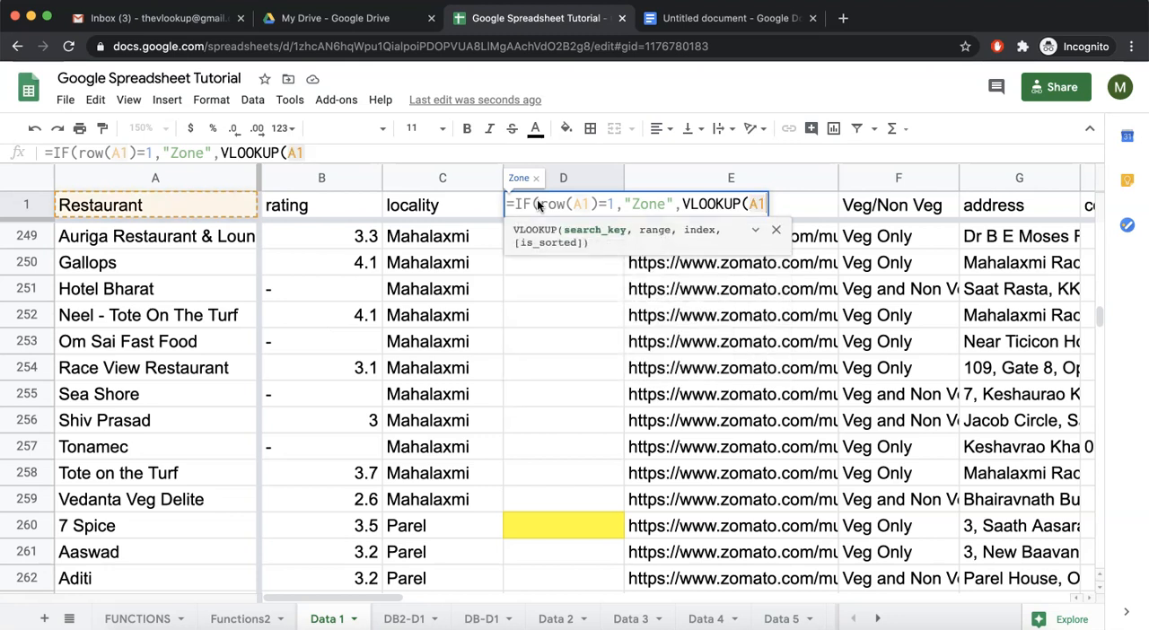
click(404, 618)
drag(265, 179, 340, 176)
text(,2,0))
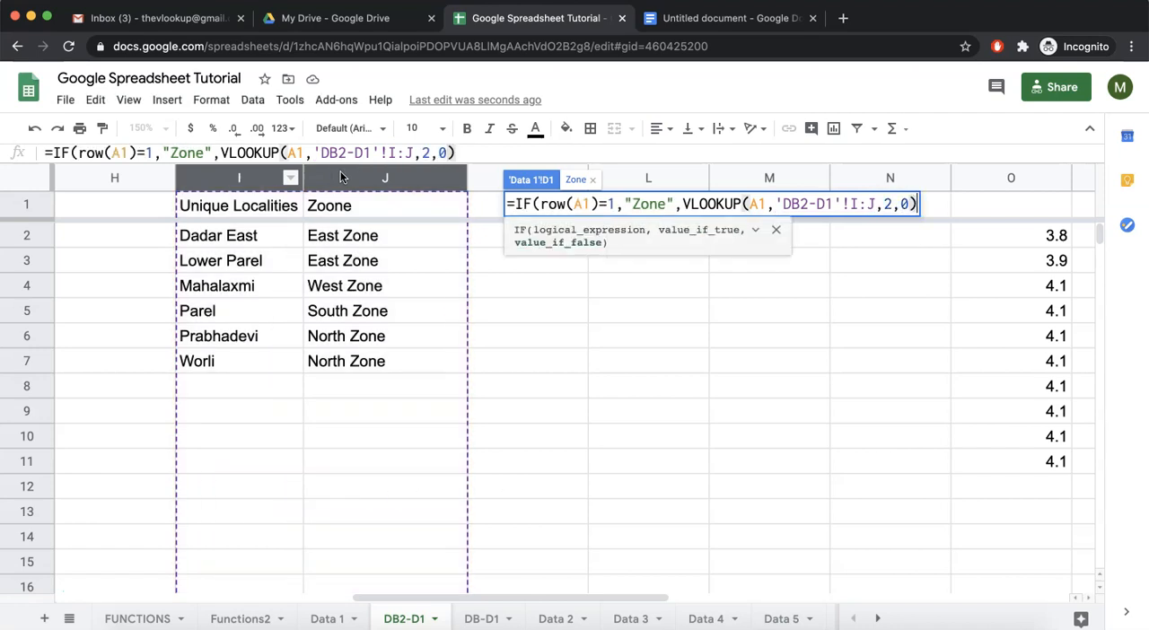
text())
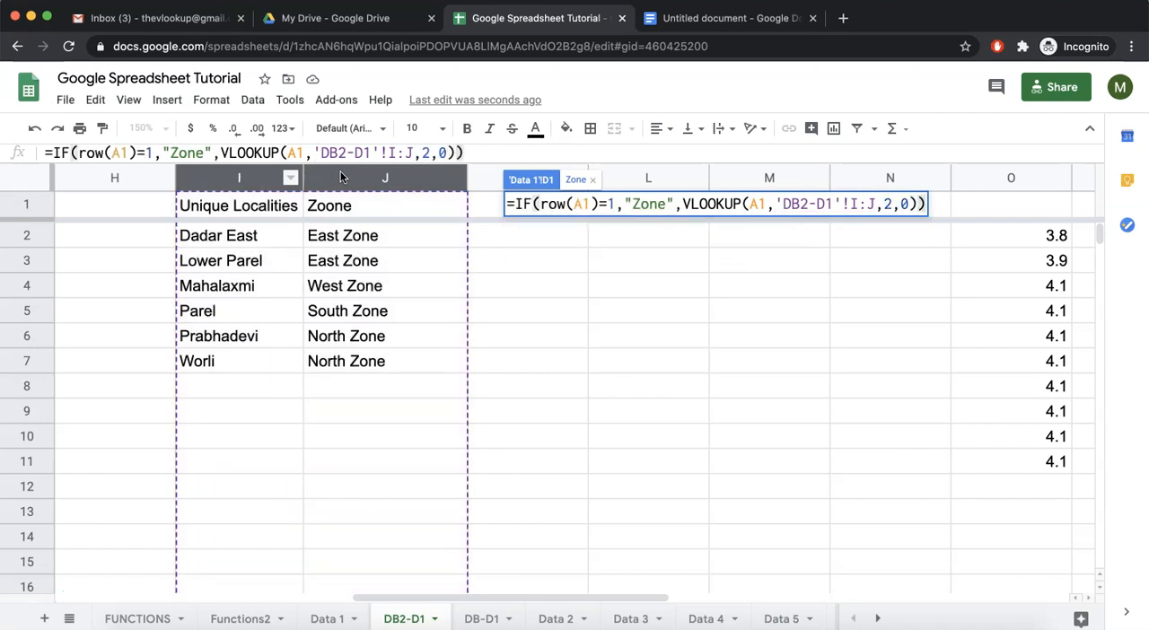
key(Return)
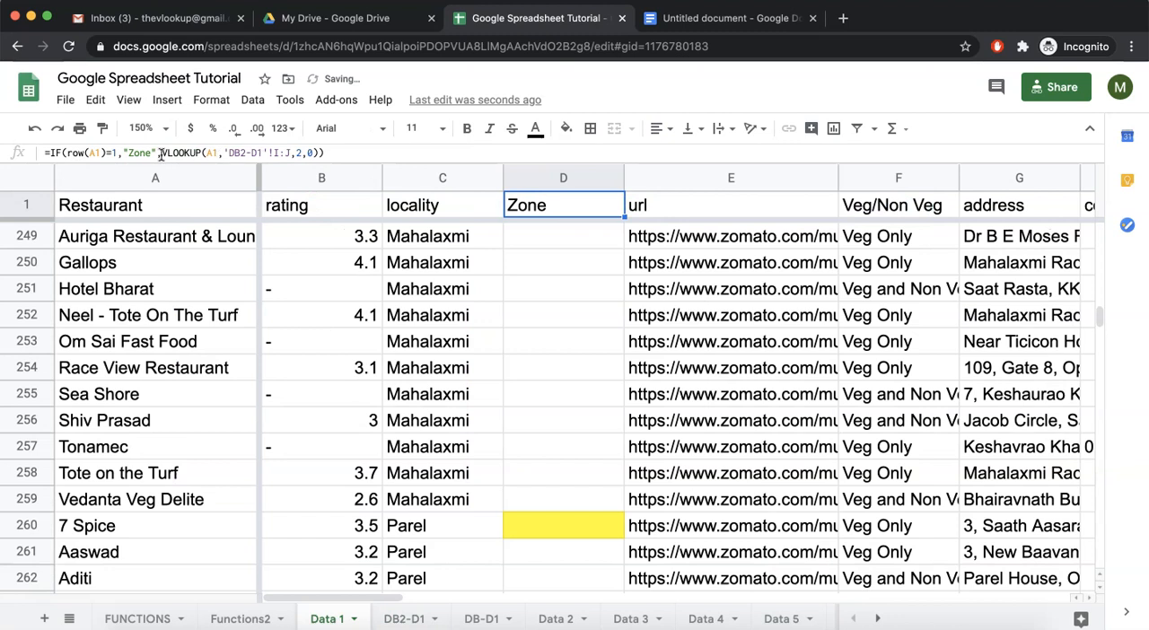
Wrap the VLOOKUP in D1's formula in IFERROR with an empty string "" as the fallback.
click(159, 152)
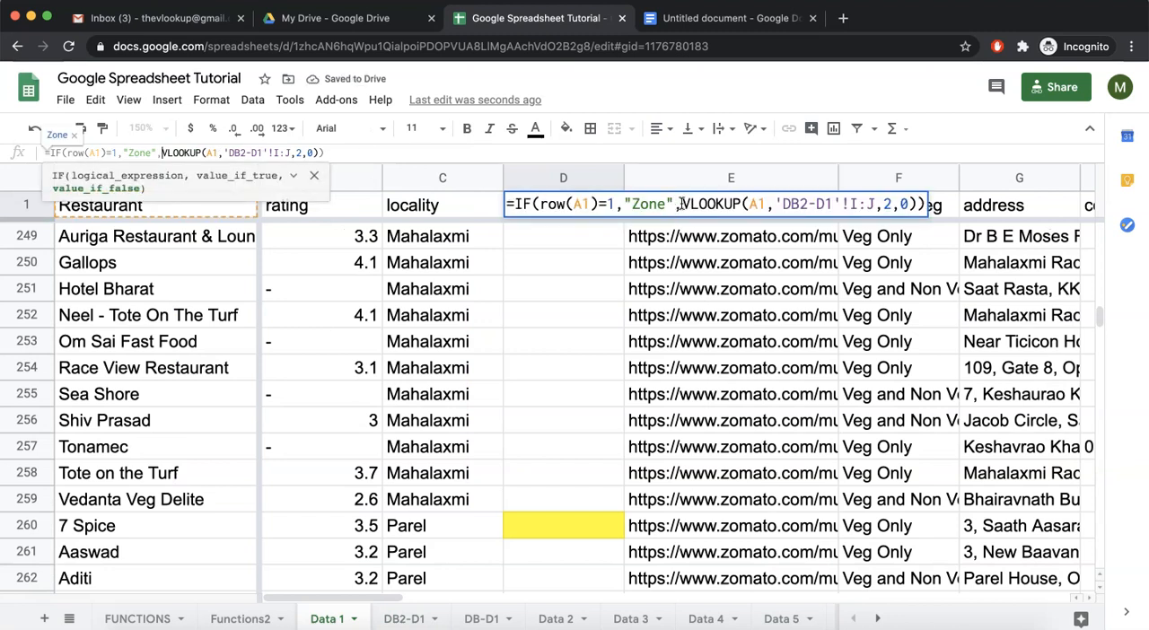
click(680, 203)
text(iferror()
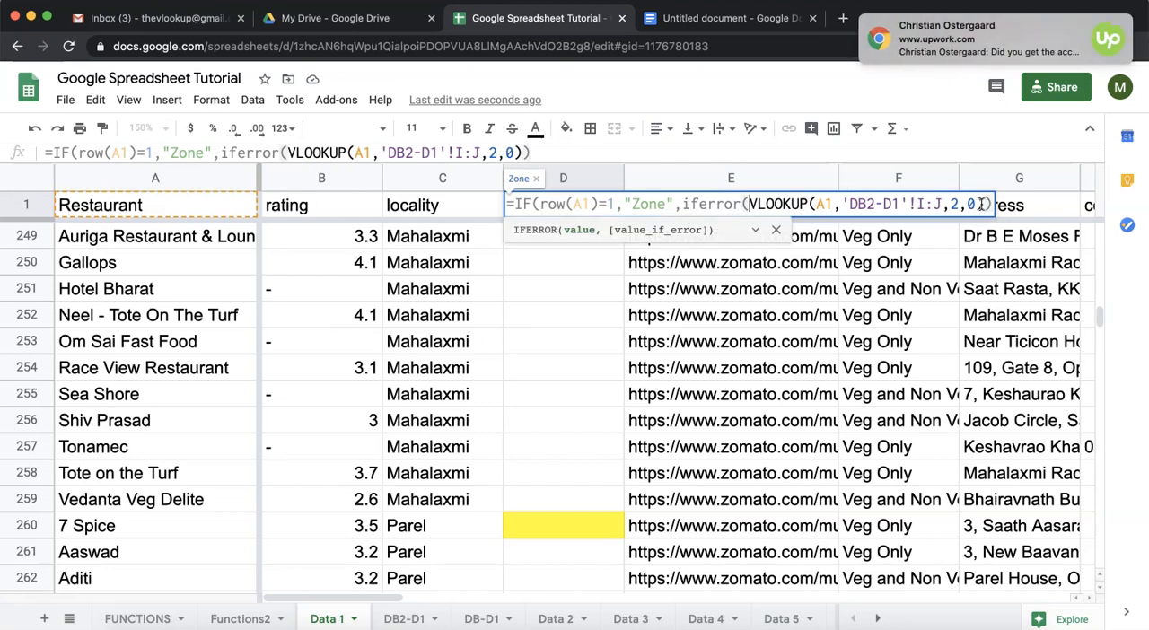
click(980, 204)
text(),"")
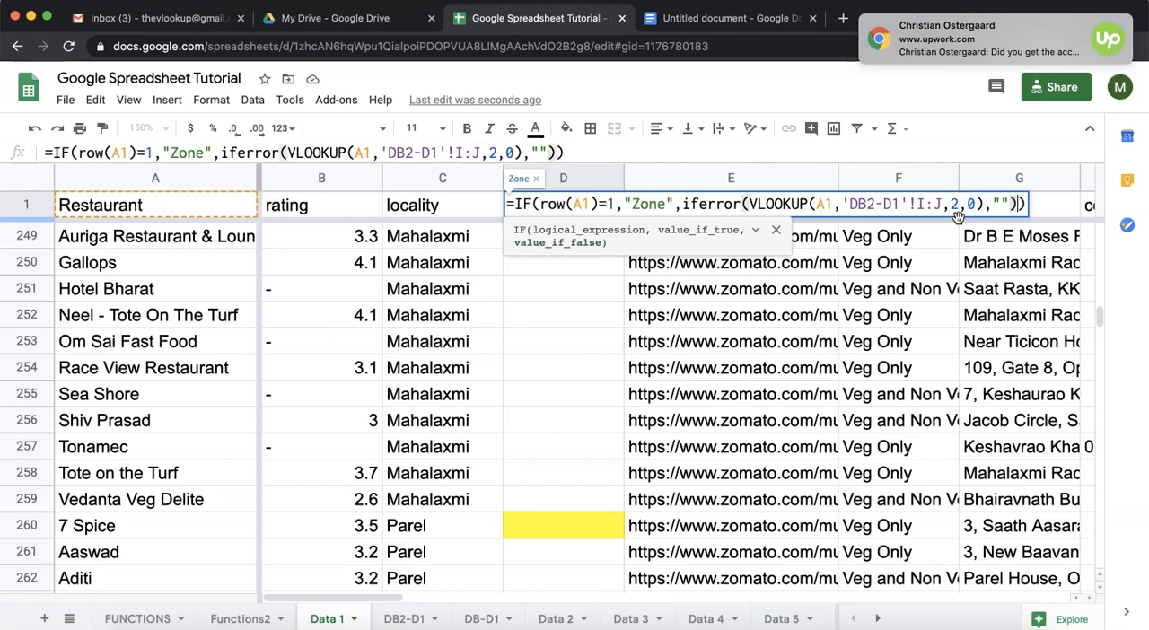
key(Return)
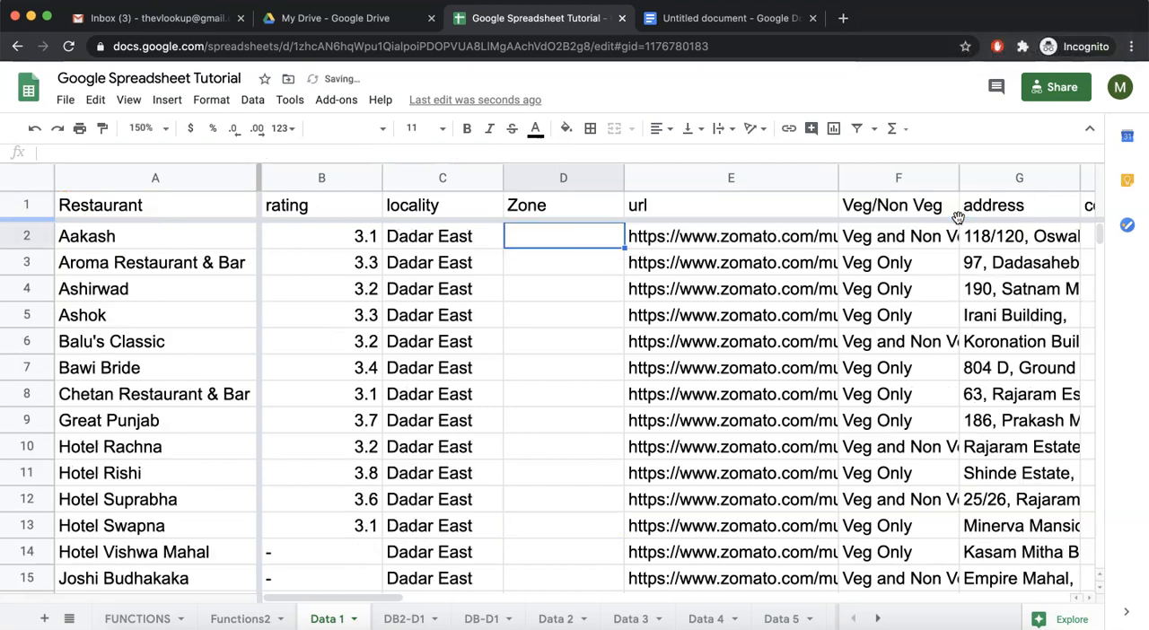
Fill the formula from D1 down to D6.
click(598, 209)
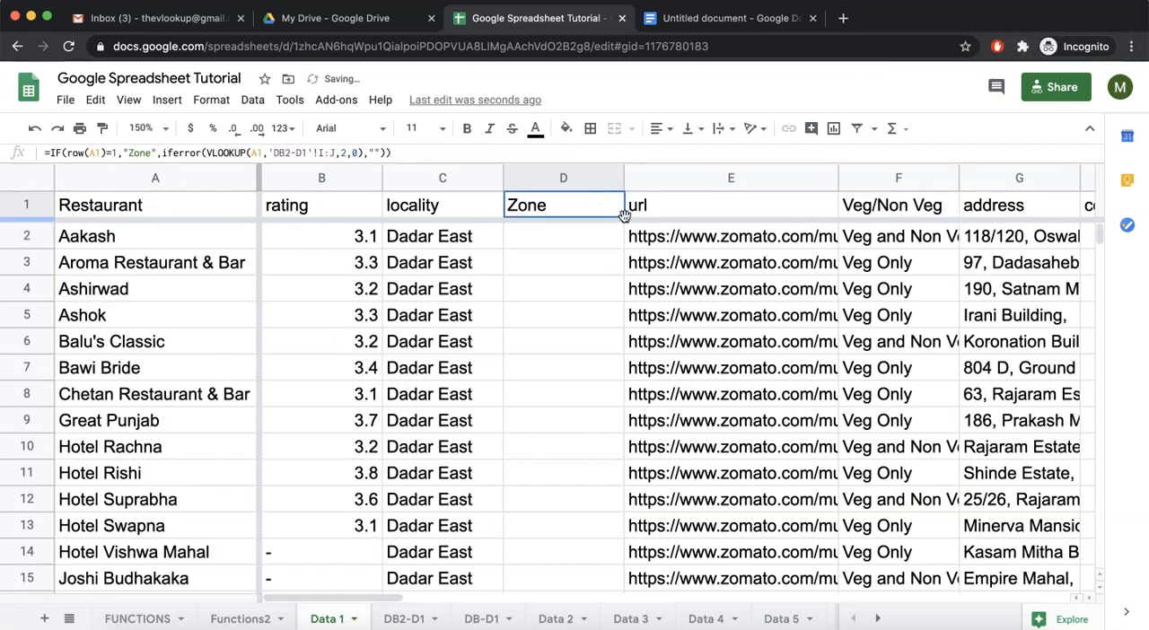
drag(623, 212, 607, 337)
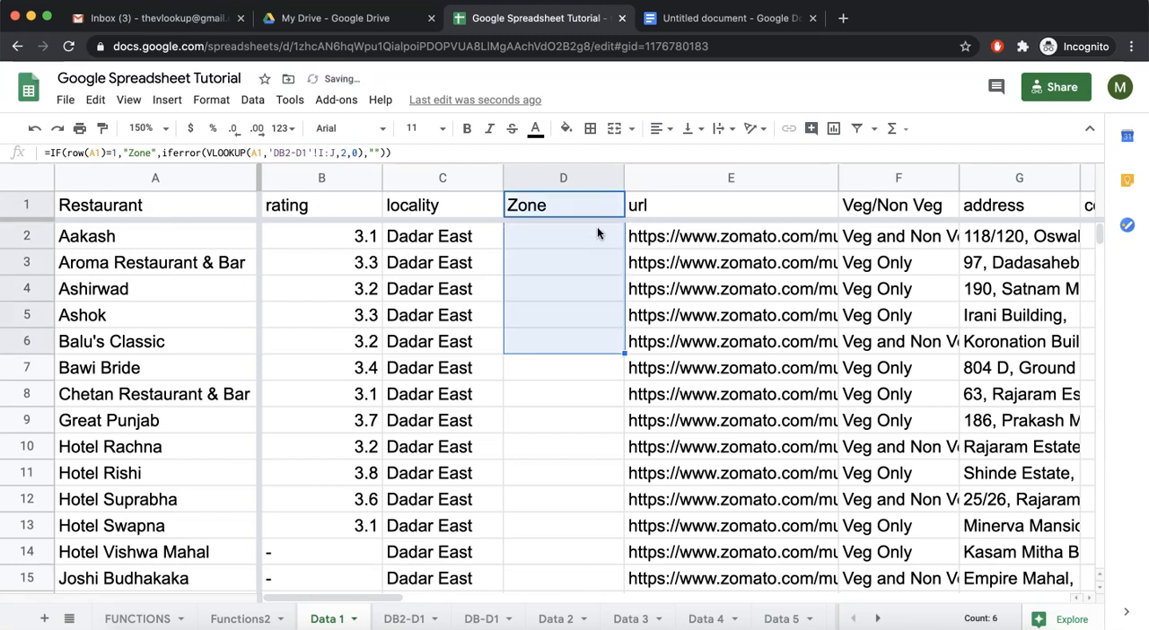
Compare the formulas in D1 and D2 and check the lookup table on the DB2-D1 sheet.
click(556, 207)
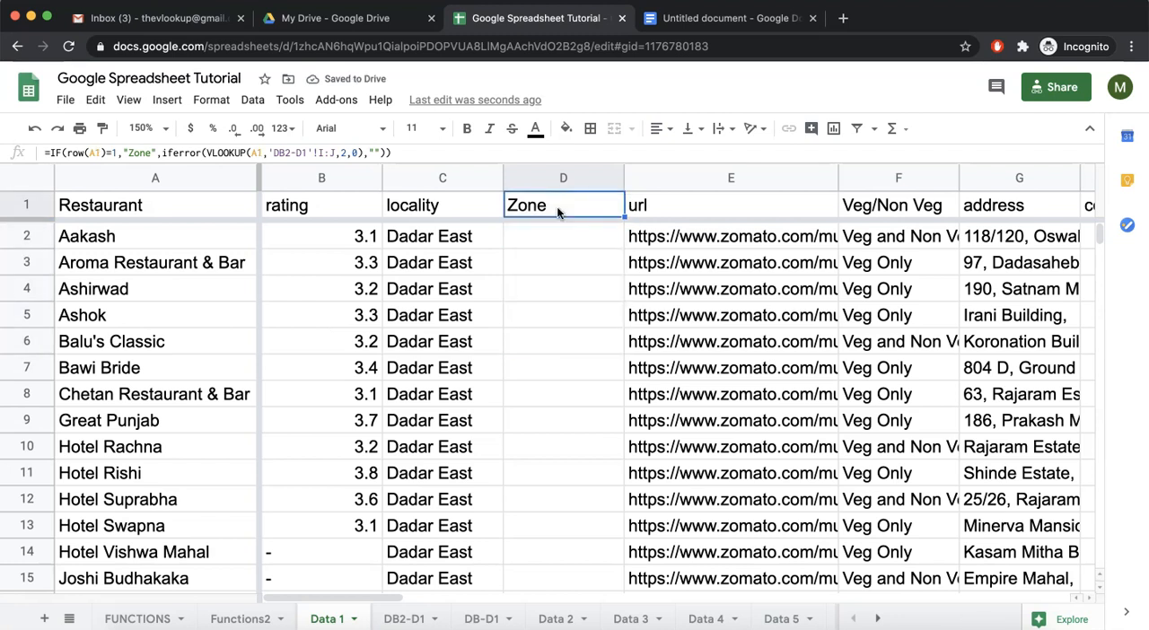
key(Down)
key(Up)
click(549, 232)
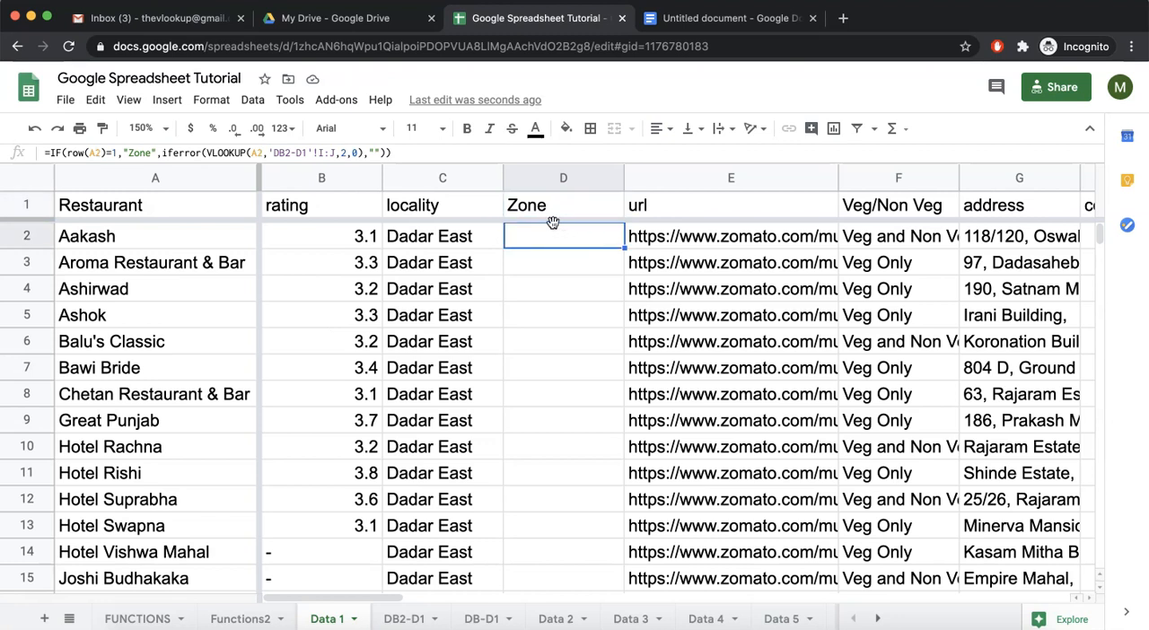
click(545, 208)
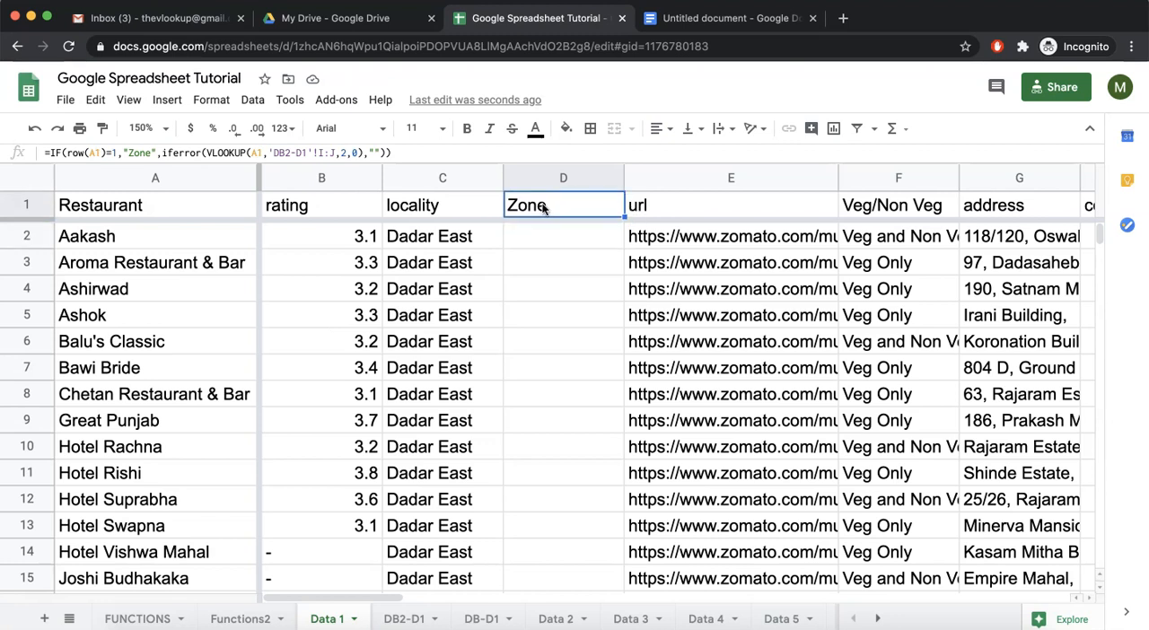
click(544, 231)
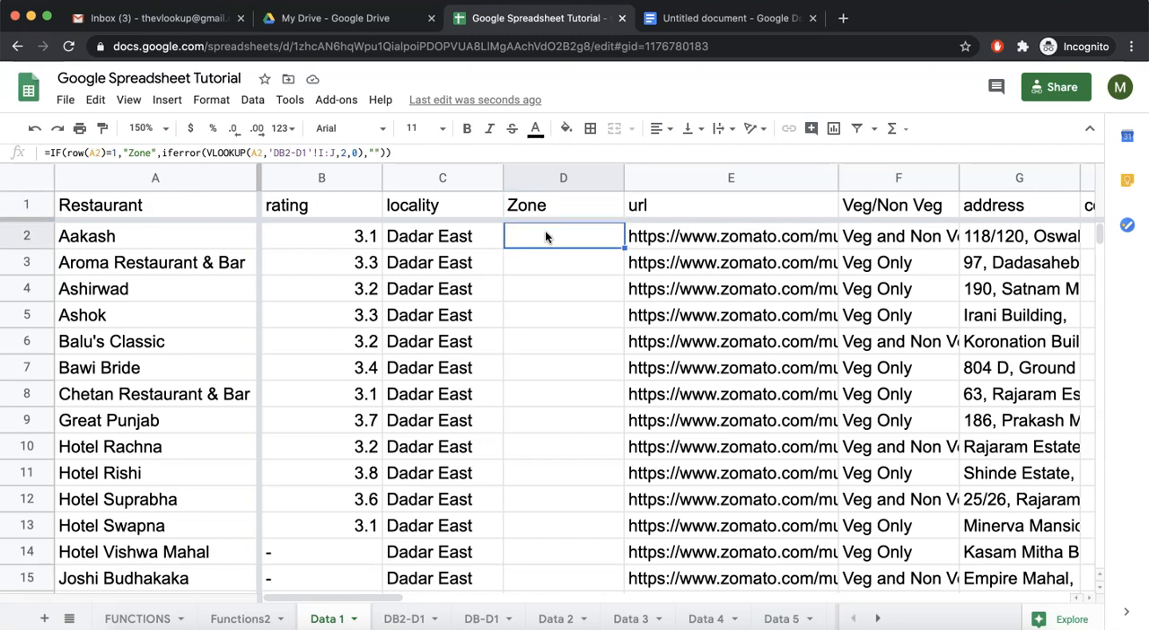
click(557, 209)
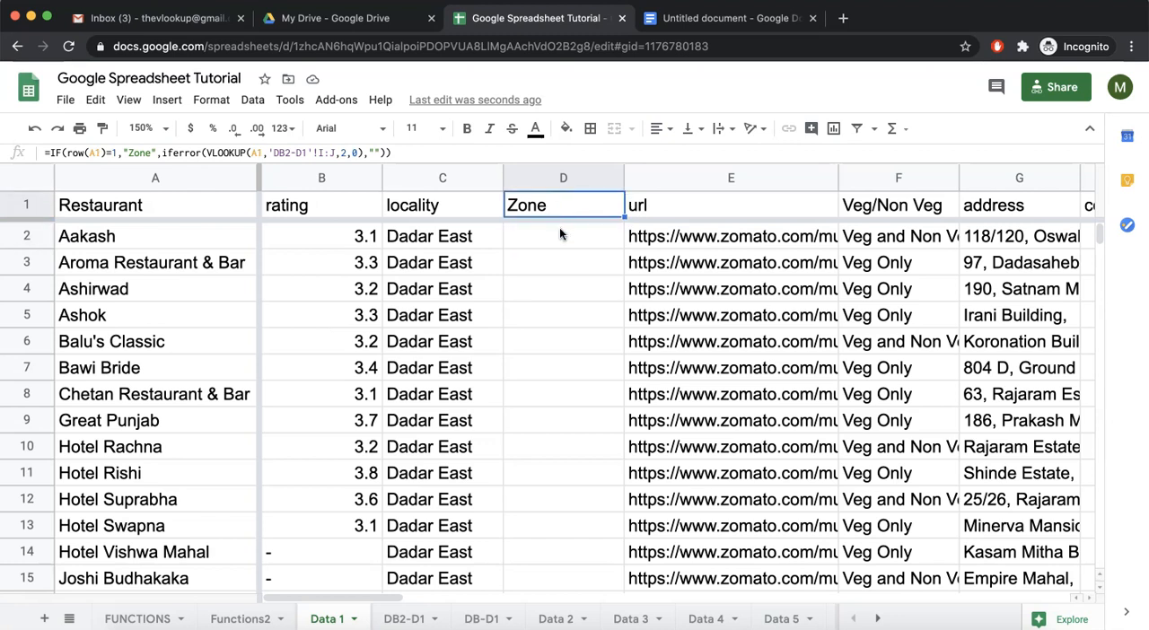
click(559, 233)
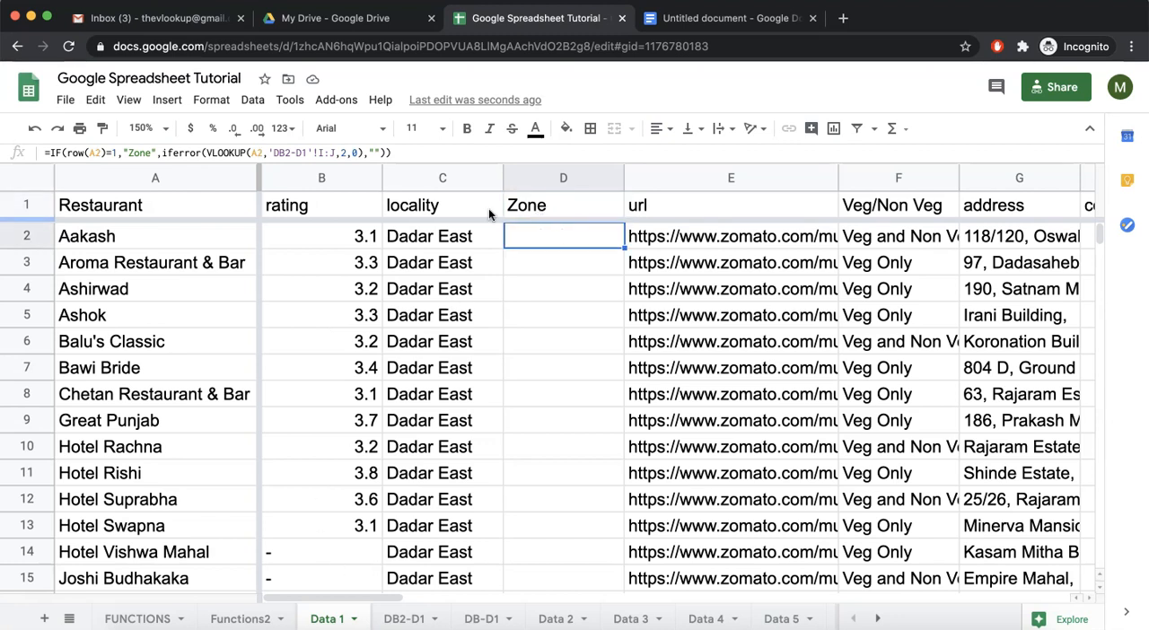
click(403, 619)
click(339, 619)
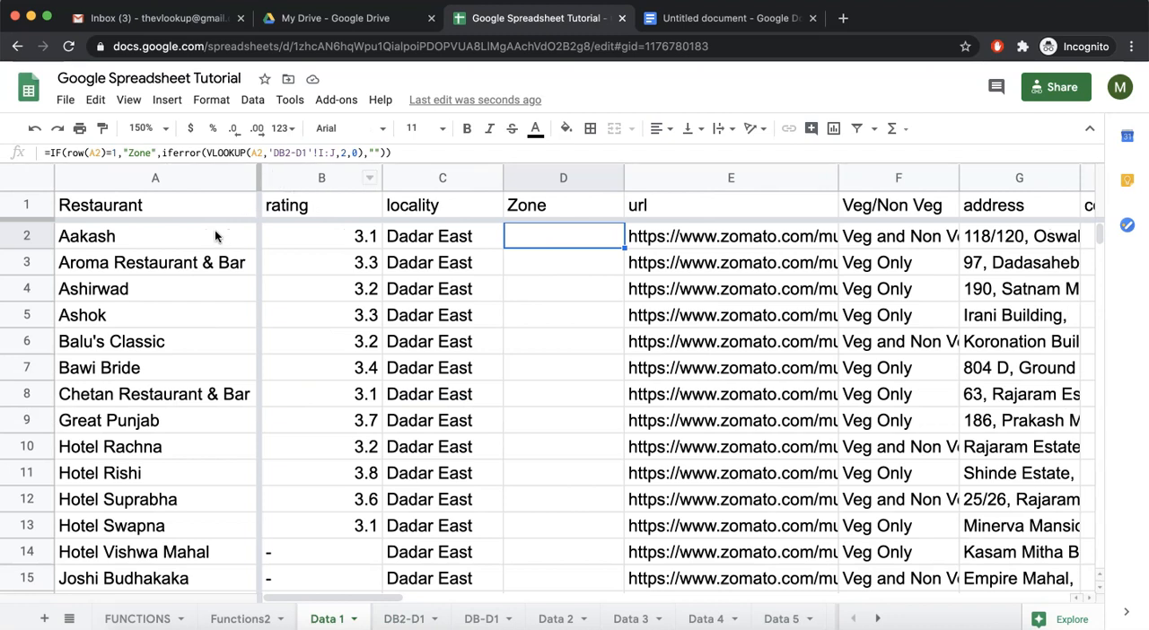
Set the VLOOKUP search key in D1's formula to C1.
click(536, 208)
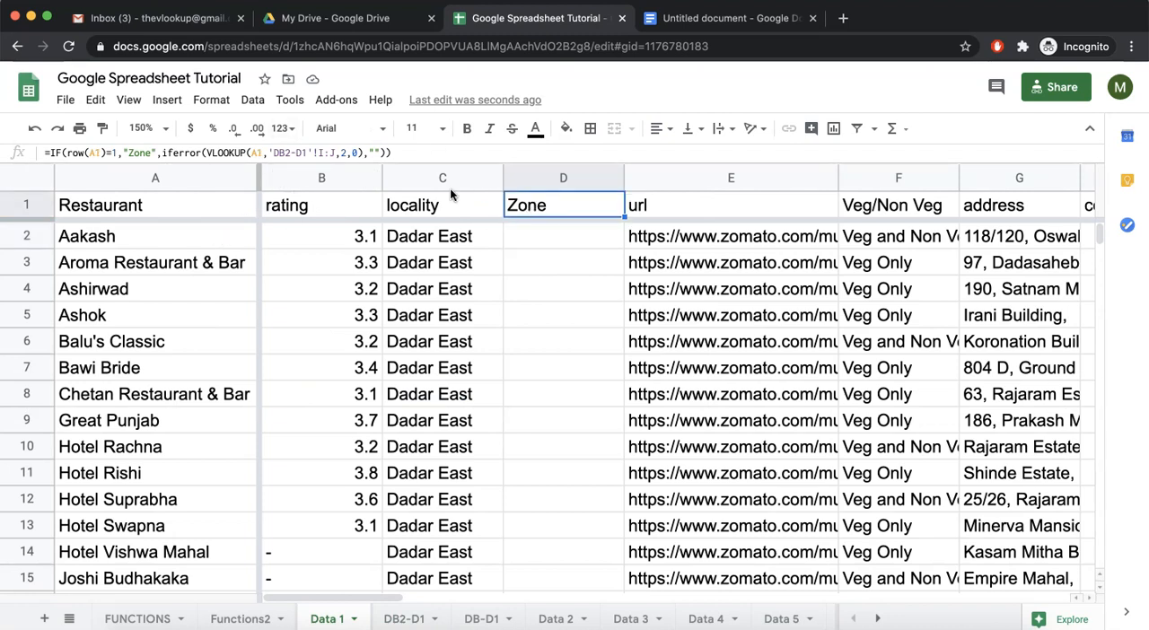
click(256, 152)
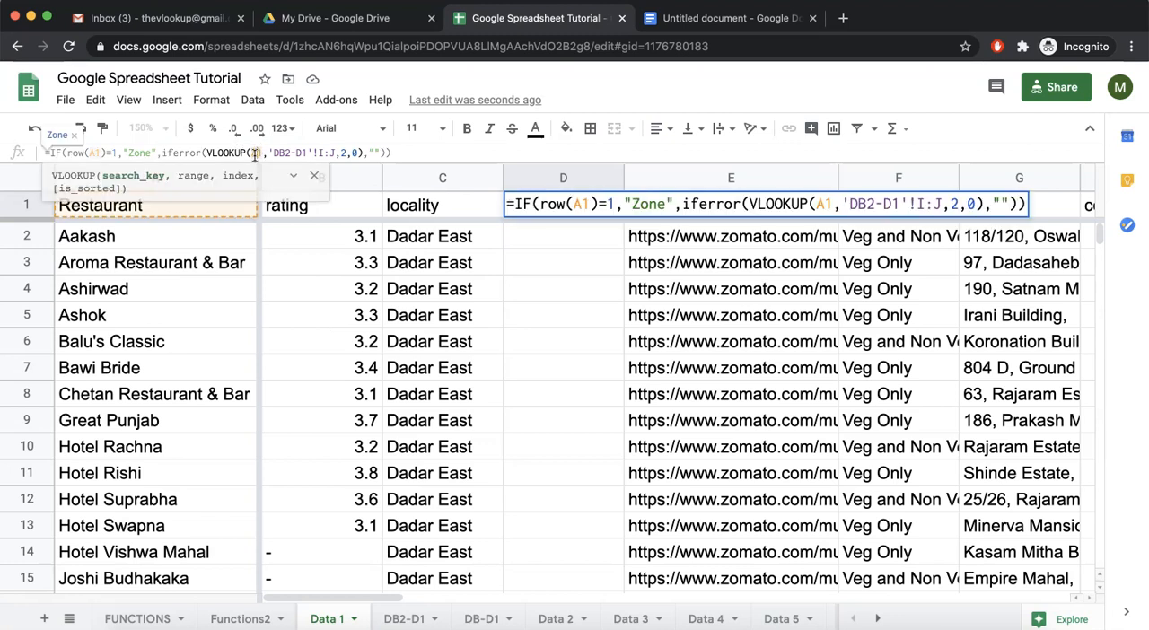
key(BackSpace)
text(C)
key(Return)
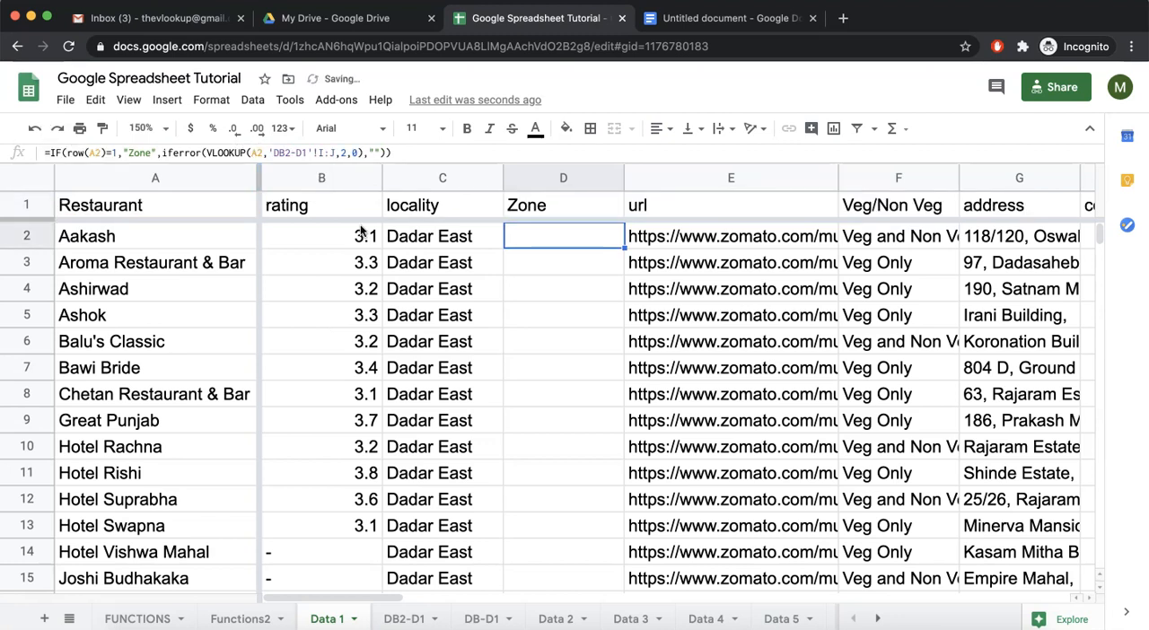
Fill the corrected Zone formula from D1 down to D11.
click(451, 236)
click(531, 207)
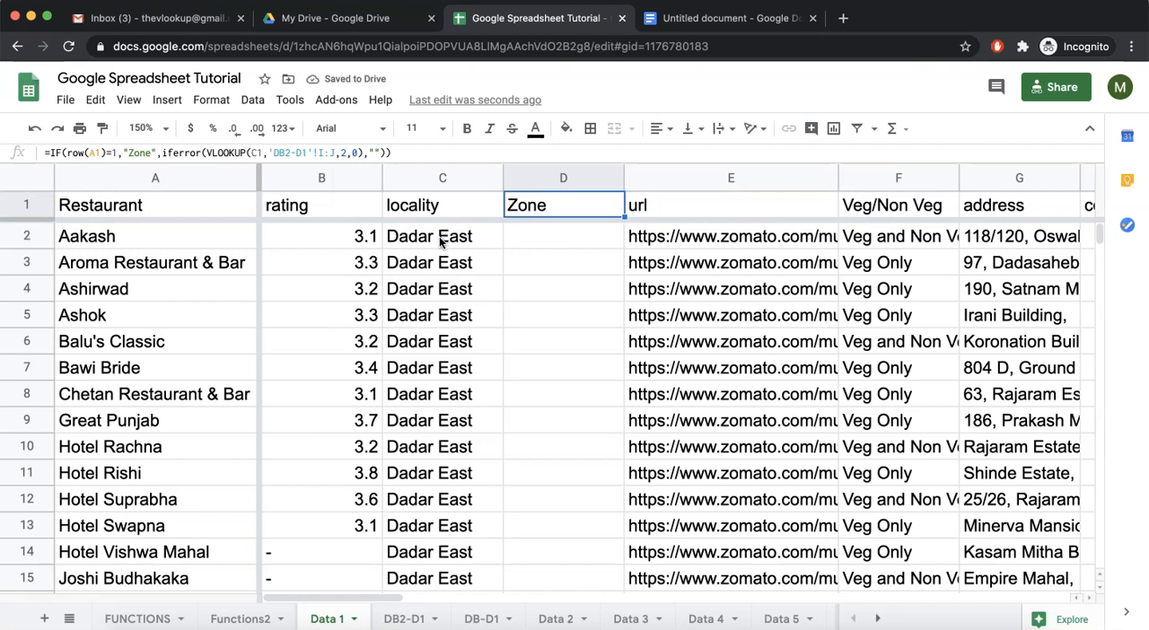
drag(623, 215, 573, 470)
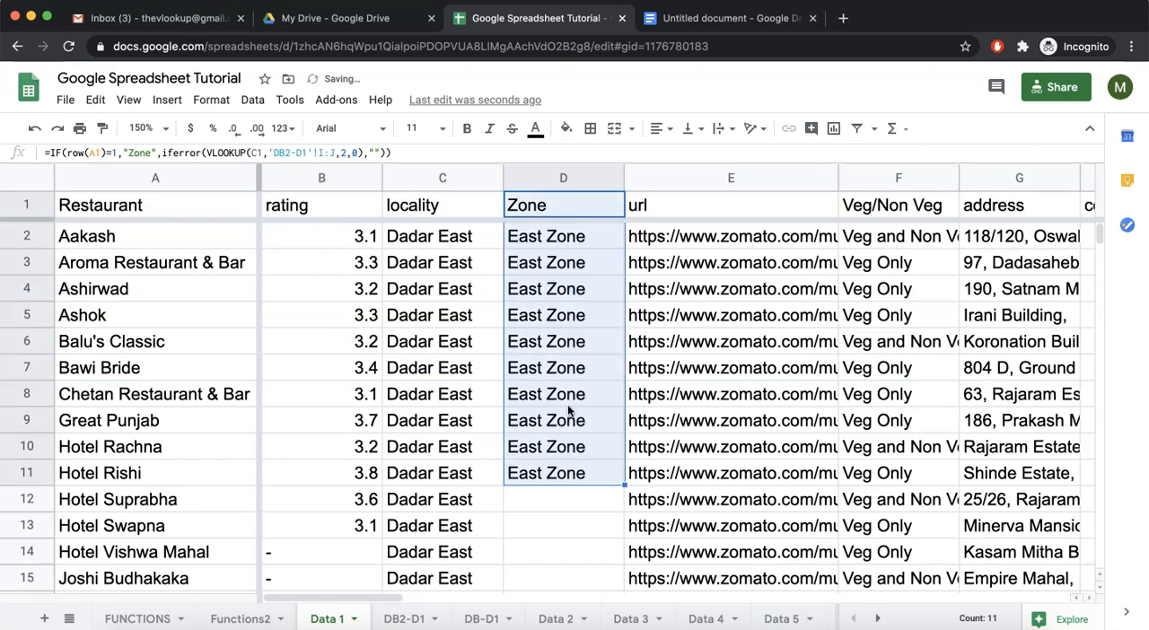
Inspect how the cell references differ between the header formula in D1 and the copied formula in D2.
click(539, 207)
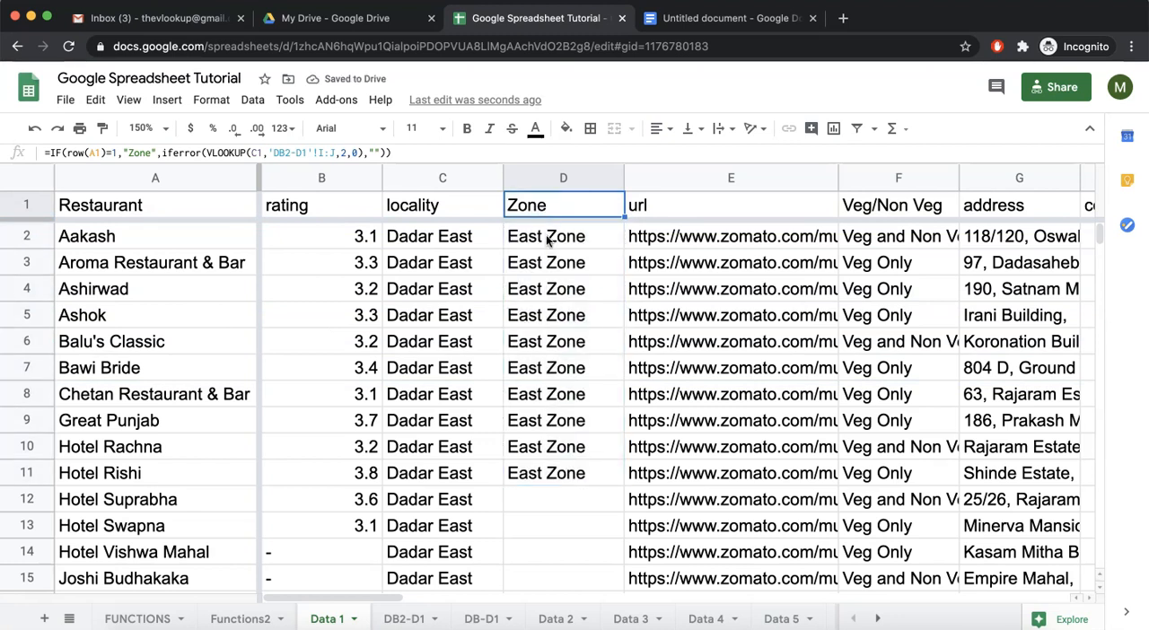
click(548, 238)
click(547, 210)
click(545, 244)
double_click(544, 249)
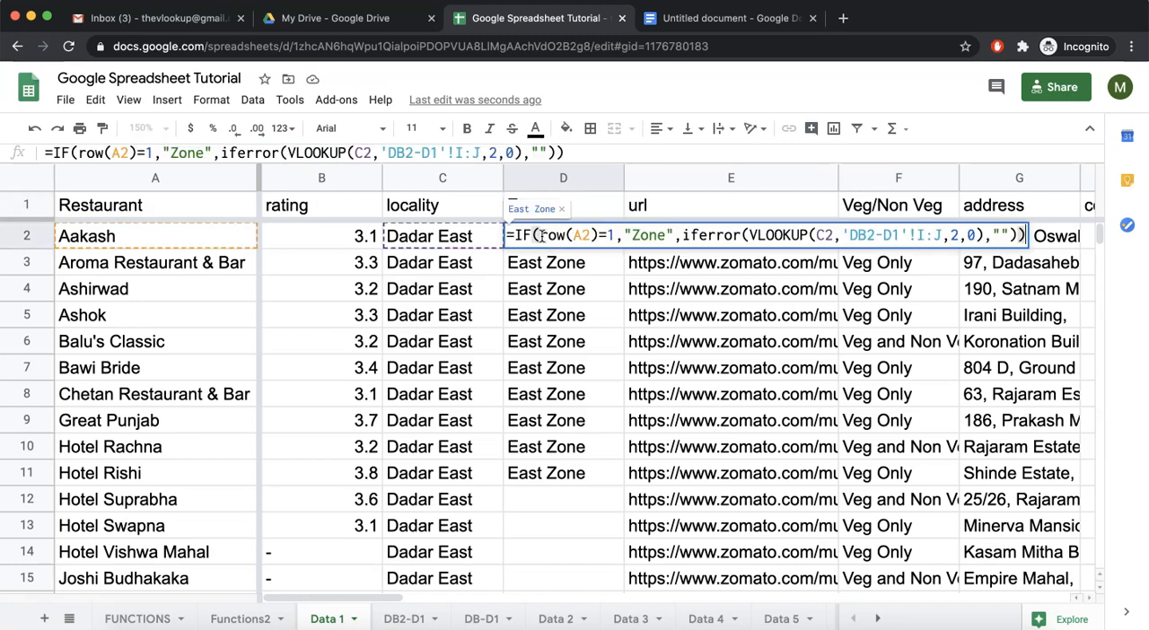
Examine the logical test and the remaining IF arguments in D2's formula, leaving it unedited.
drag(538, 235, 614, 235)
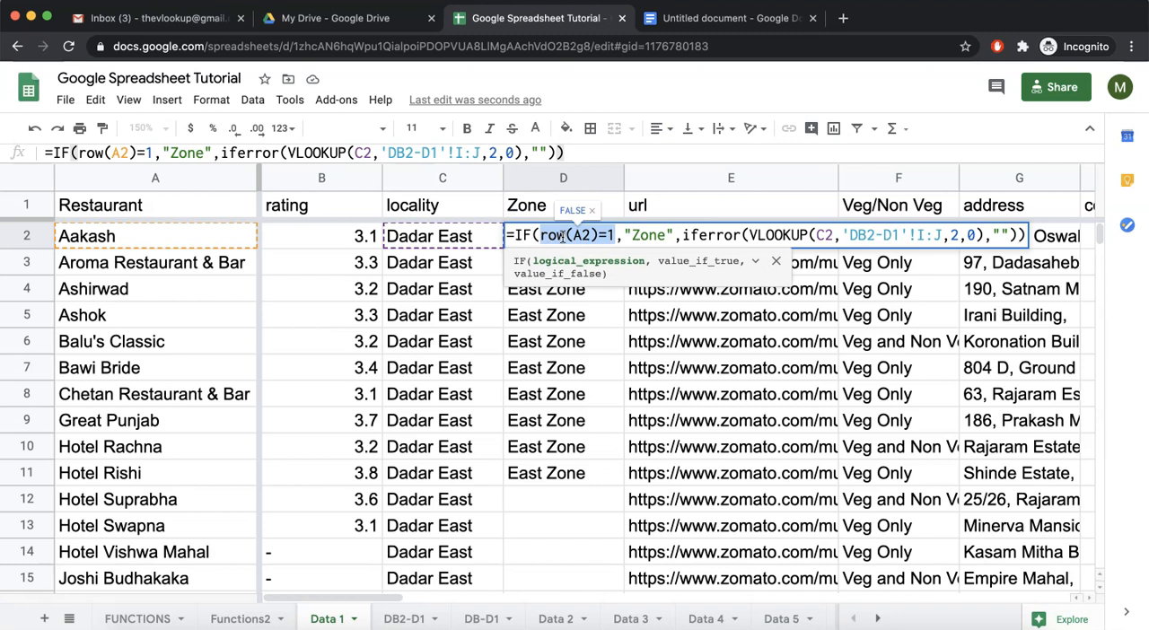
drag(625, 236, 1014, 234)
click(685, 235)
key(Escape)
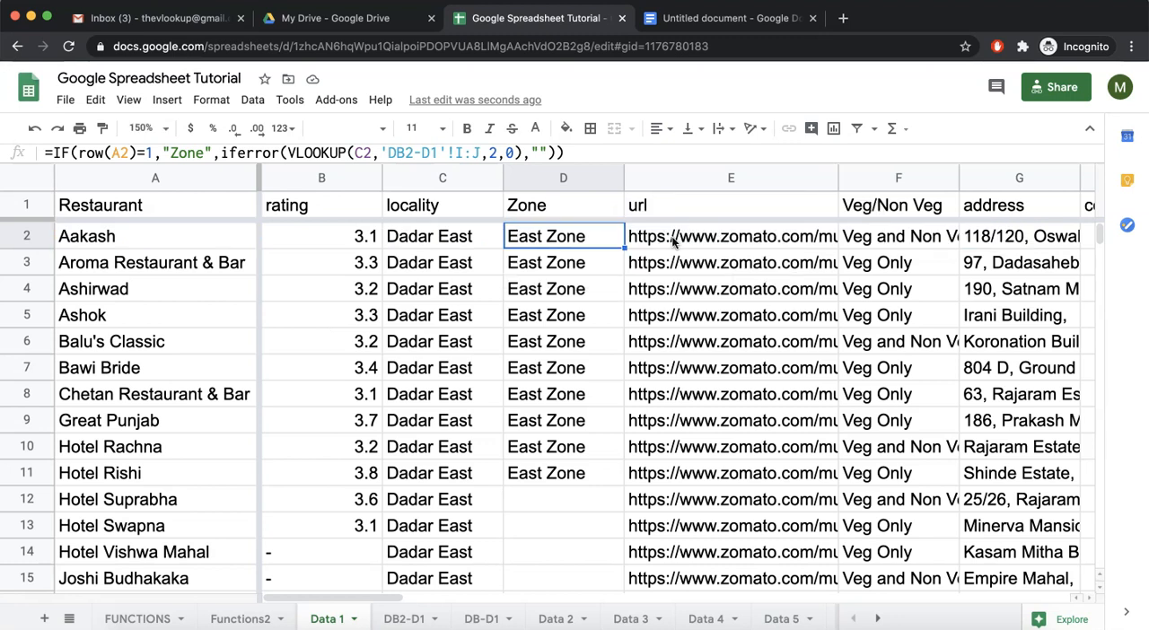
Insert an ARRAYFORMULA wrapper around the IF function in D1's Zone formula.
double_click(561, 209)
click(517, 202)
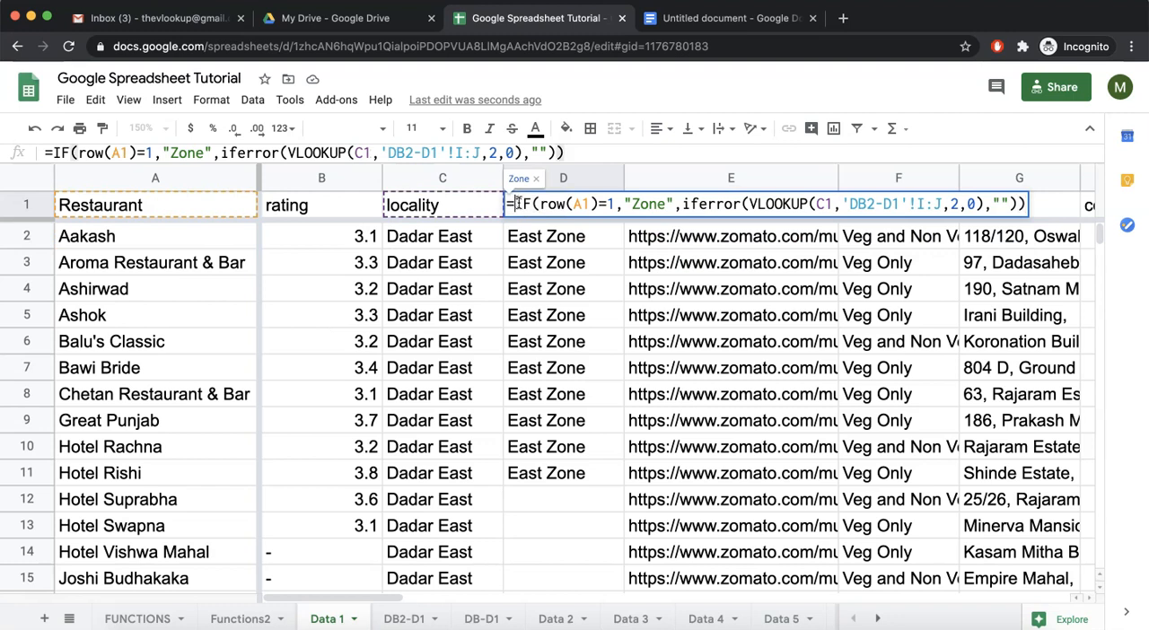
text(arrayformul)
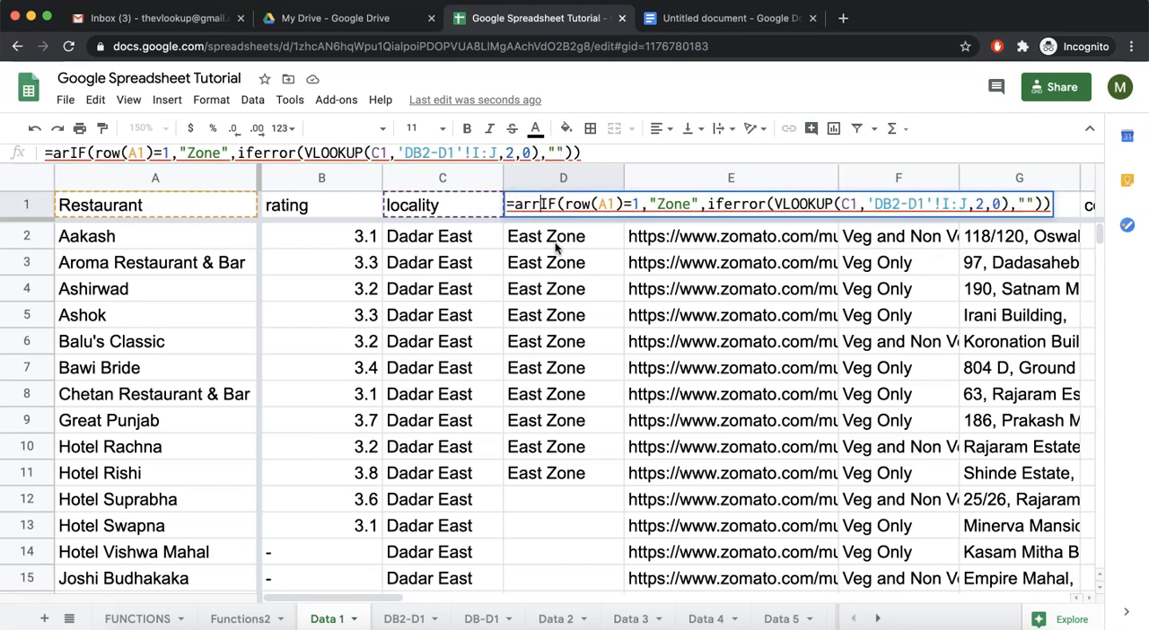
text(a)
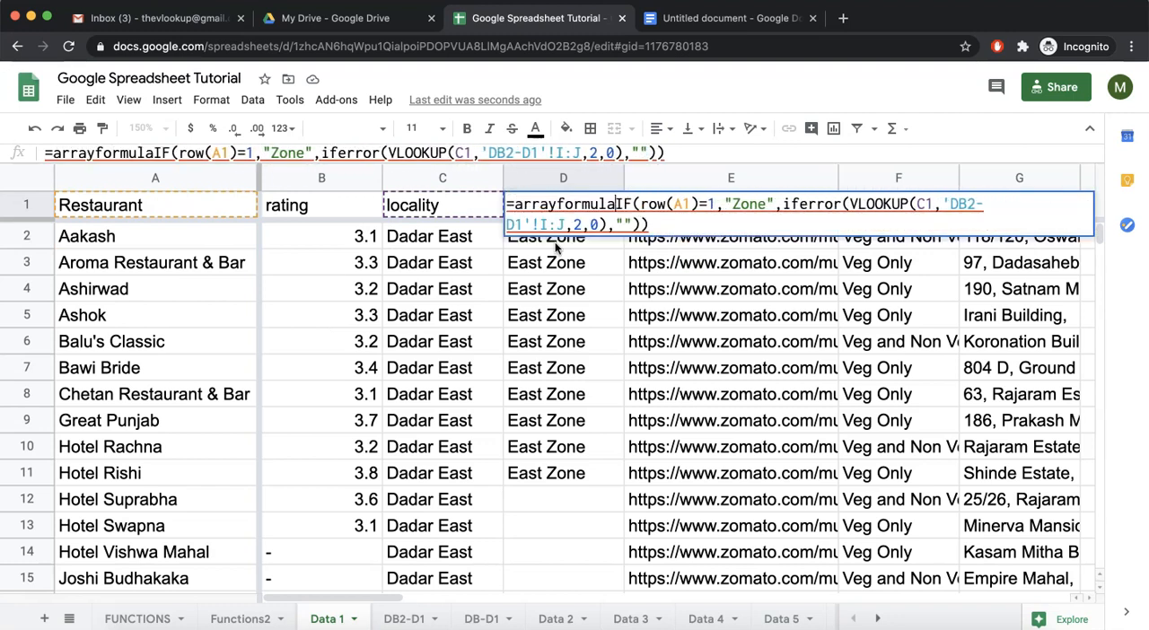
text(()
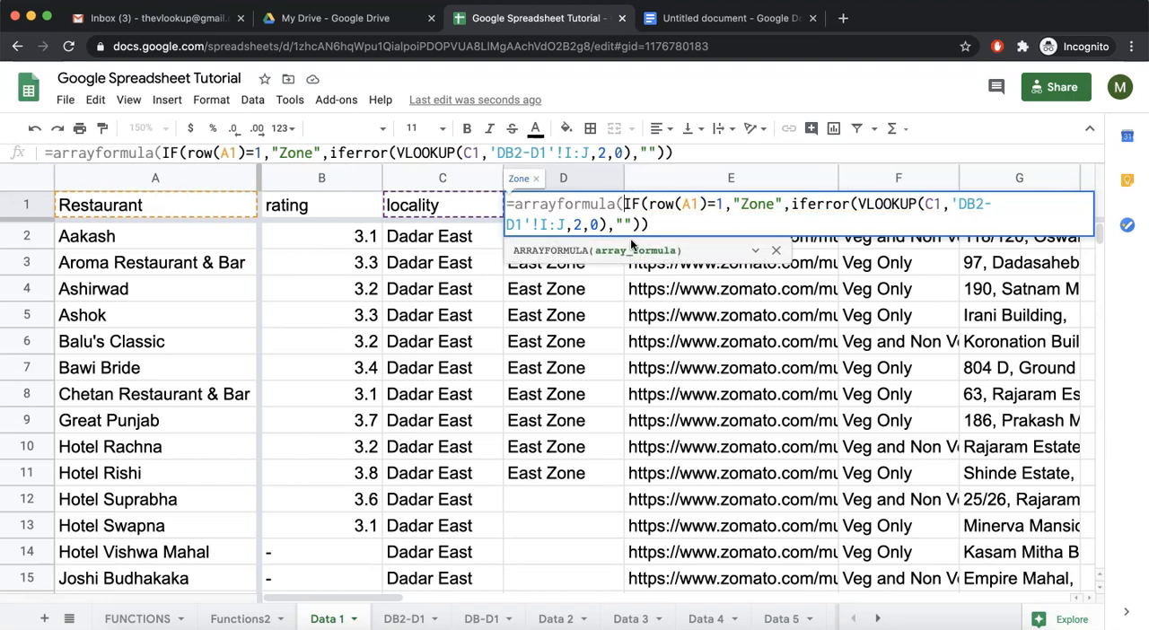
Extend the ROW reference to A1:A and the VLOOKUP search key to C1:C in D1, and commit the formula.
click(701, 205)
text(:A)
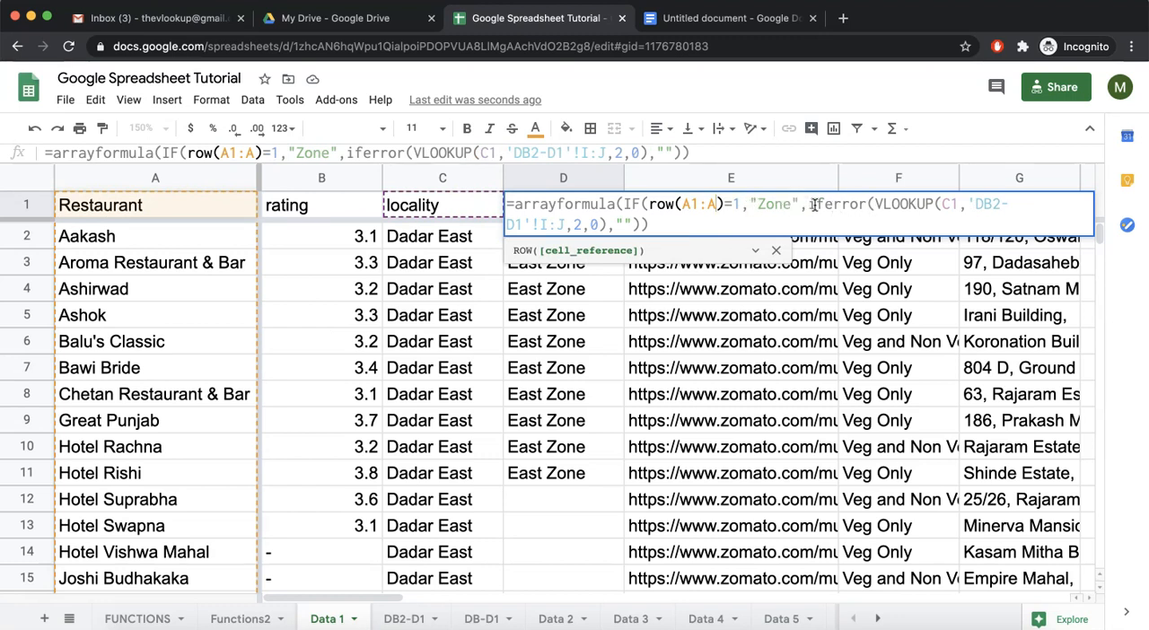
click(958, 204)
text(:C)
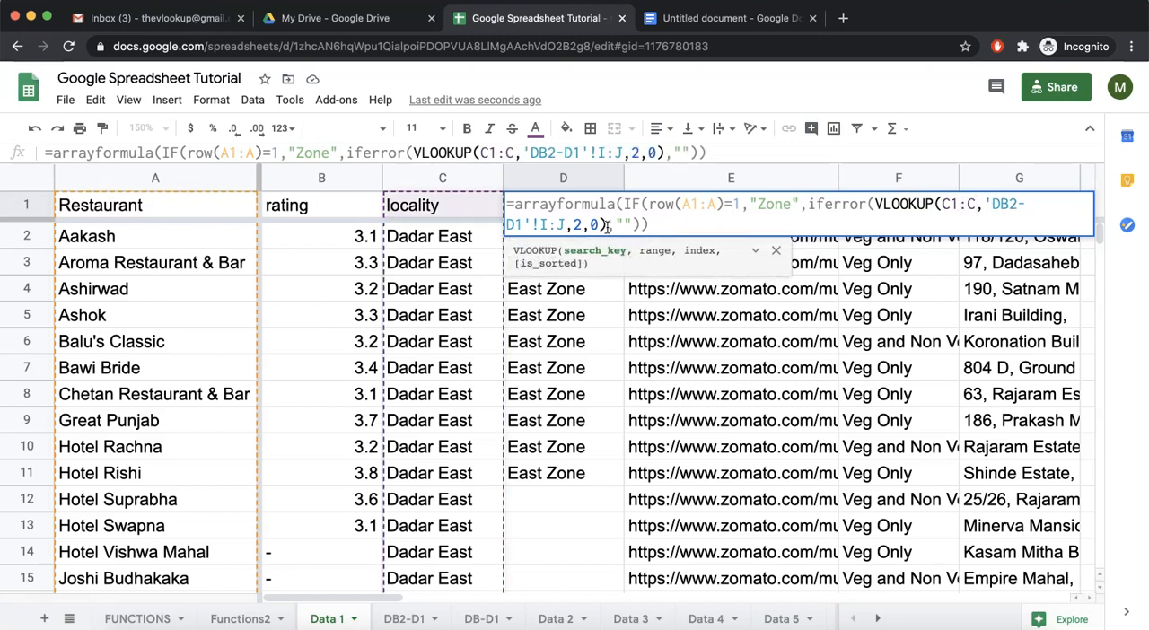
click(666, 220)
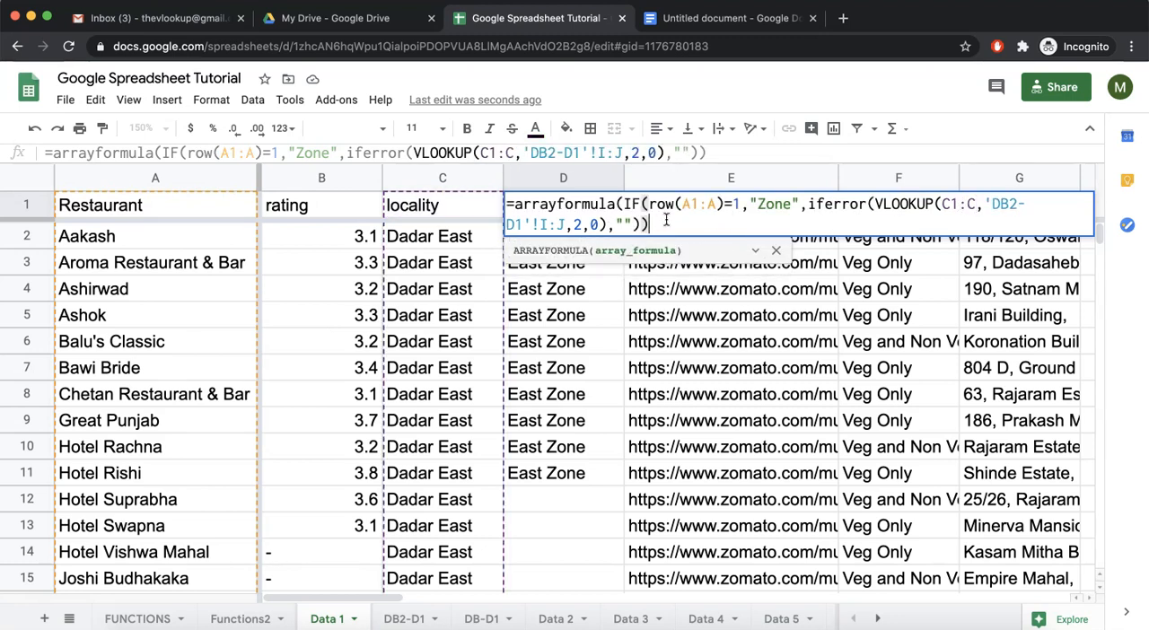
key(Return)
Clear the old copied formulas from D2:D13 so the array formula in D1 can fill the Zone column.
drag(581, 240, 573, 529)
key(Delete)
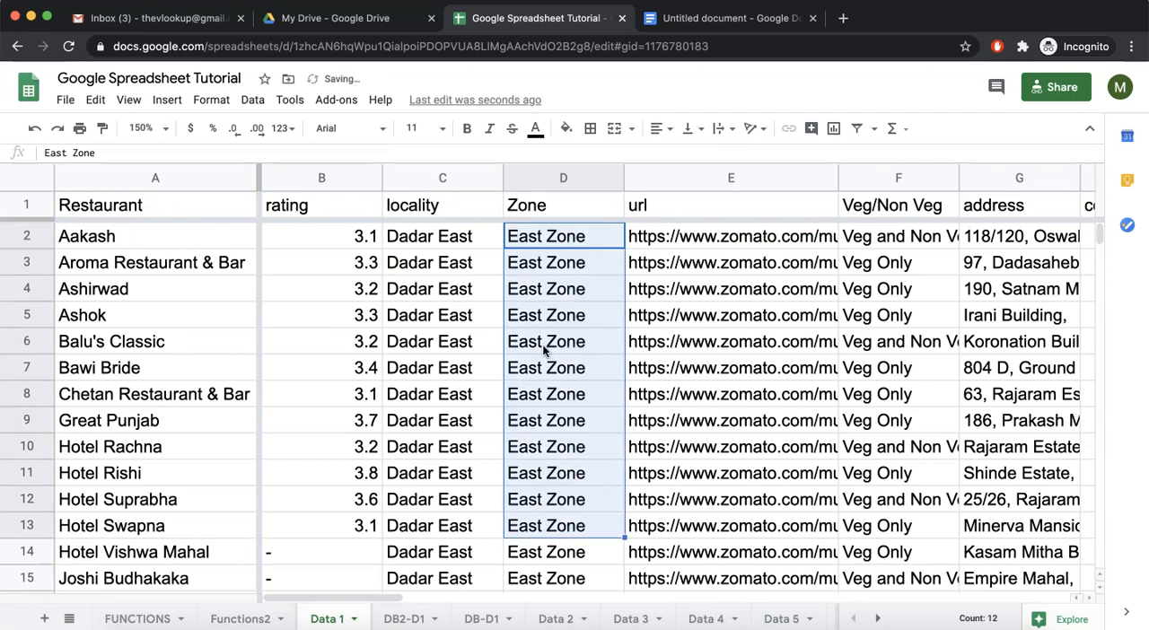
click(572, 209)
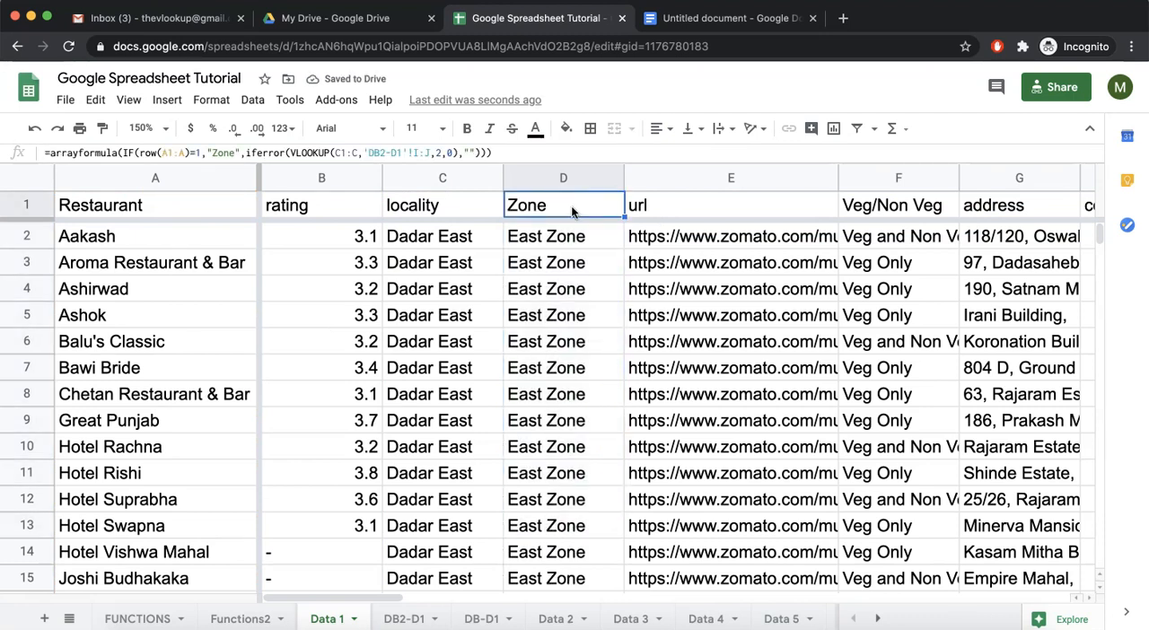
Check the Zone column down to the last restaurant row and return to the top of the data.
key(ctrl+Down)
key(Down)
key(Up)
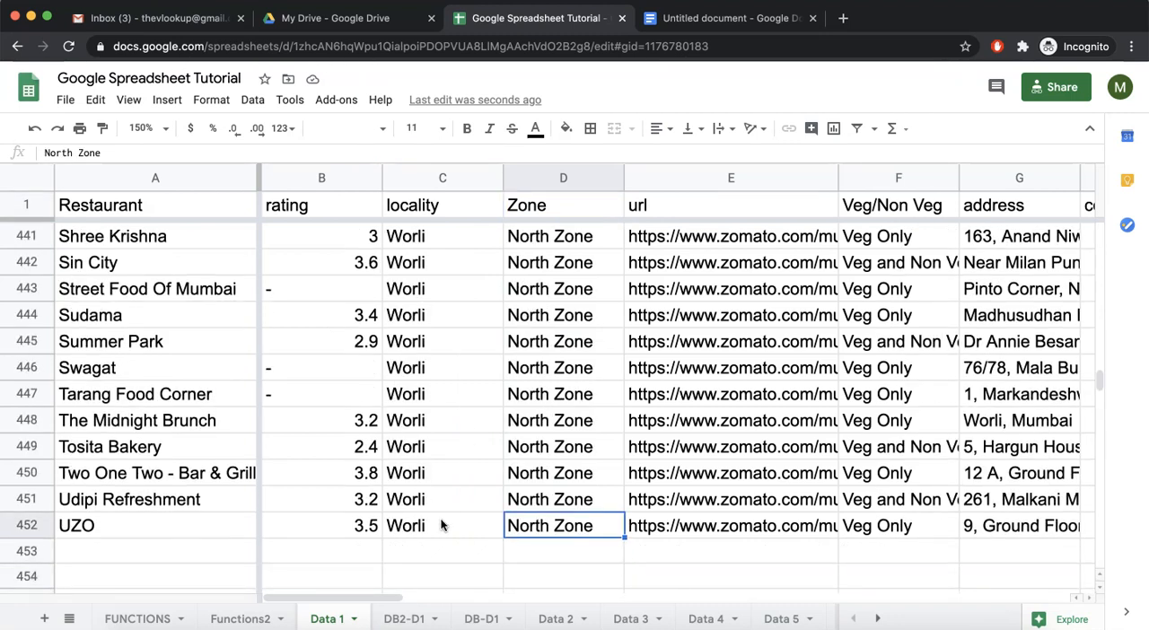
click(548, 456)
key(ctrl+Up)
key(Down)
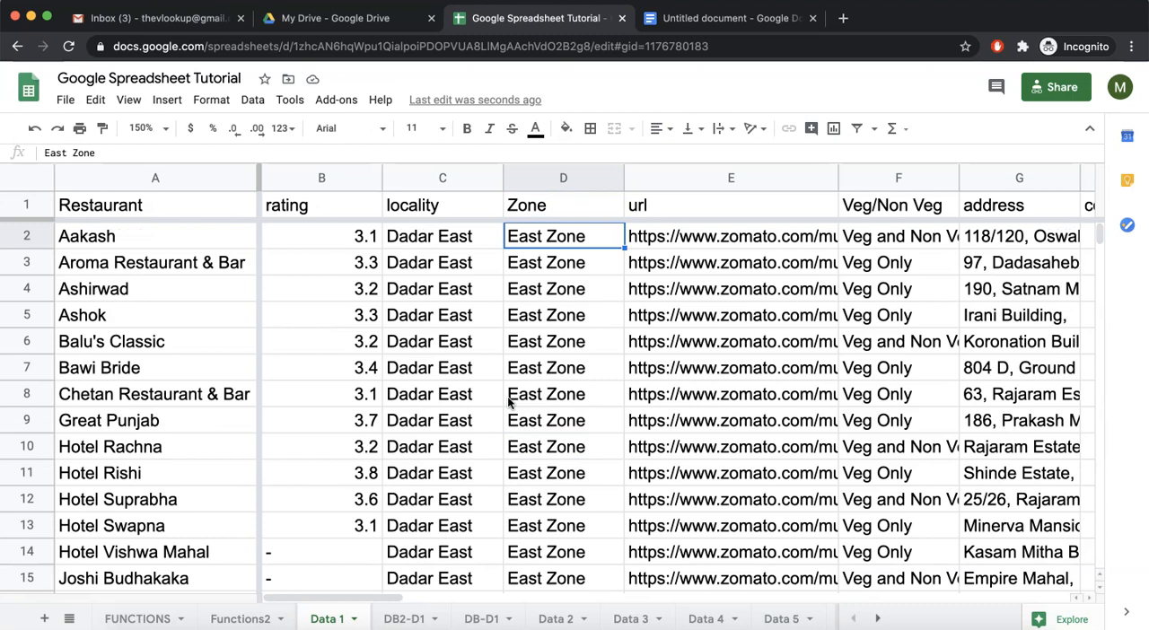
Sort the sheet by the rating column from A to Z, followed by Z to A.
right_click(367, 179)
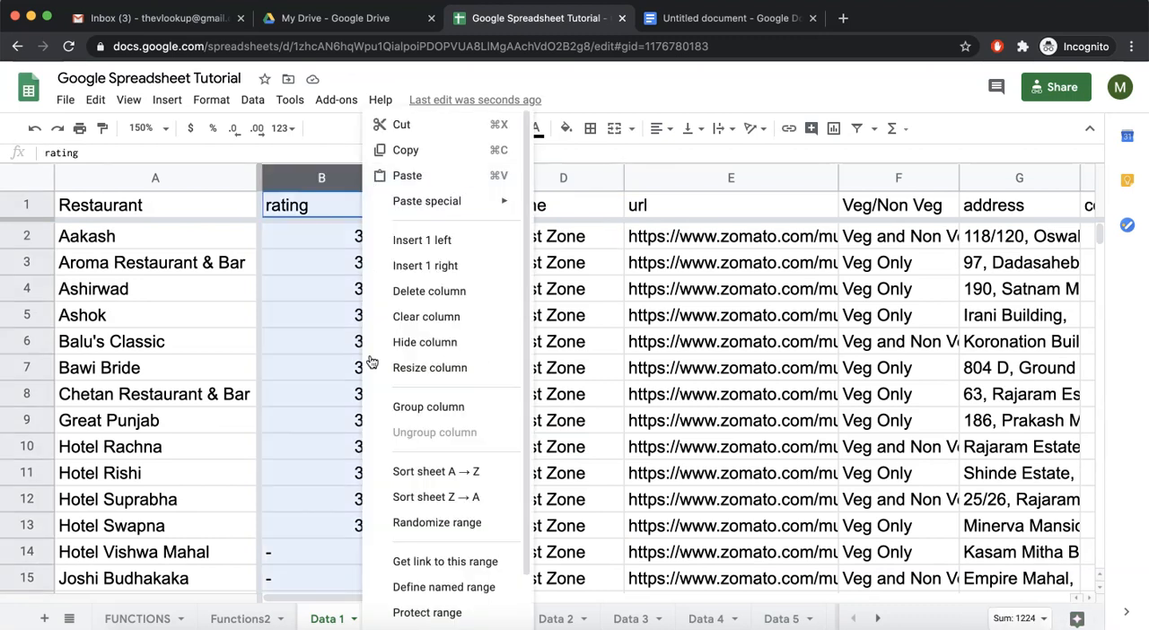
click(435, 471)
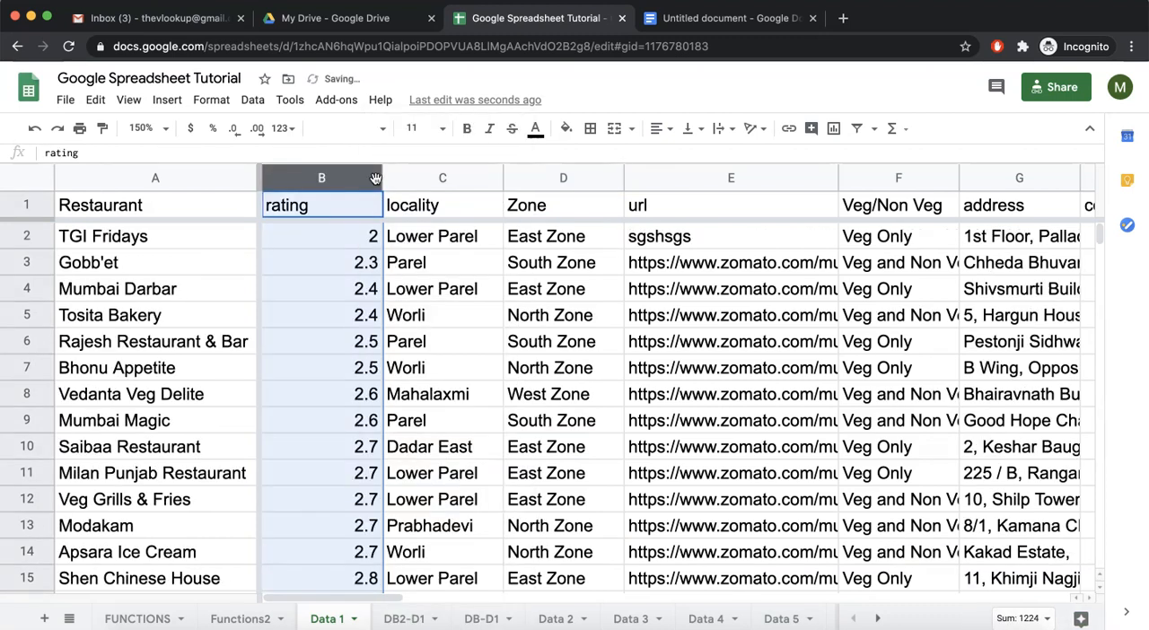
click(369, 180)
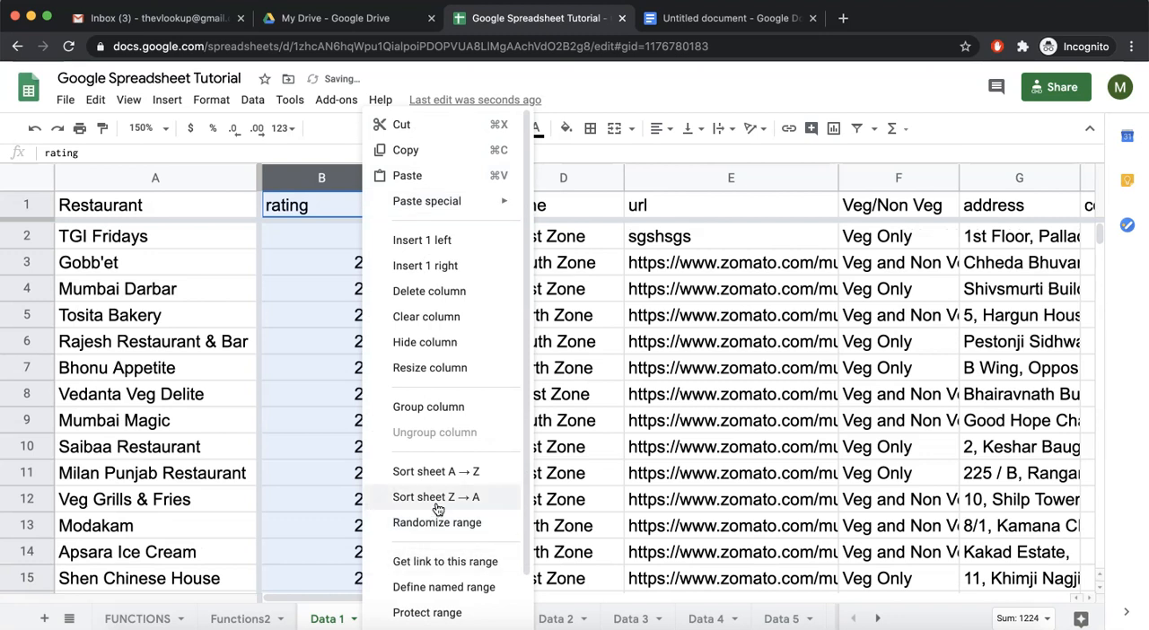
key(Return)
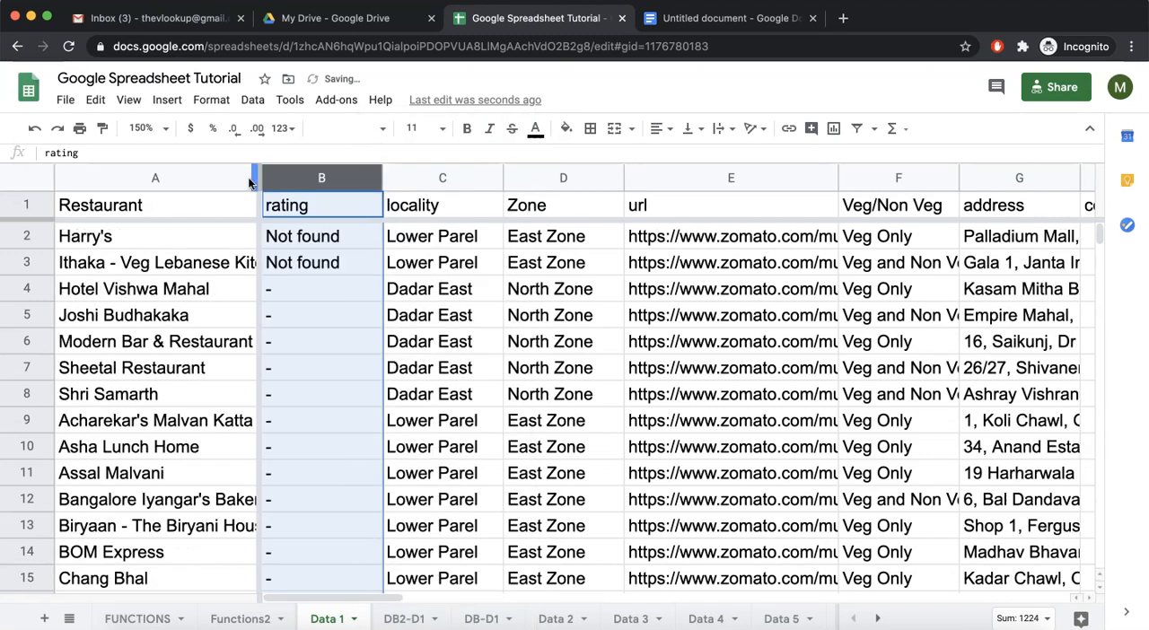
Sort the sheet from A to Z by the Restaurant column and select the Zone header cell.
click(243, 179)
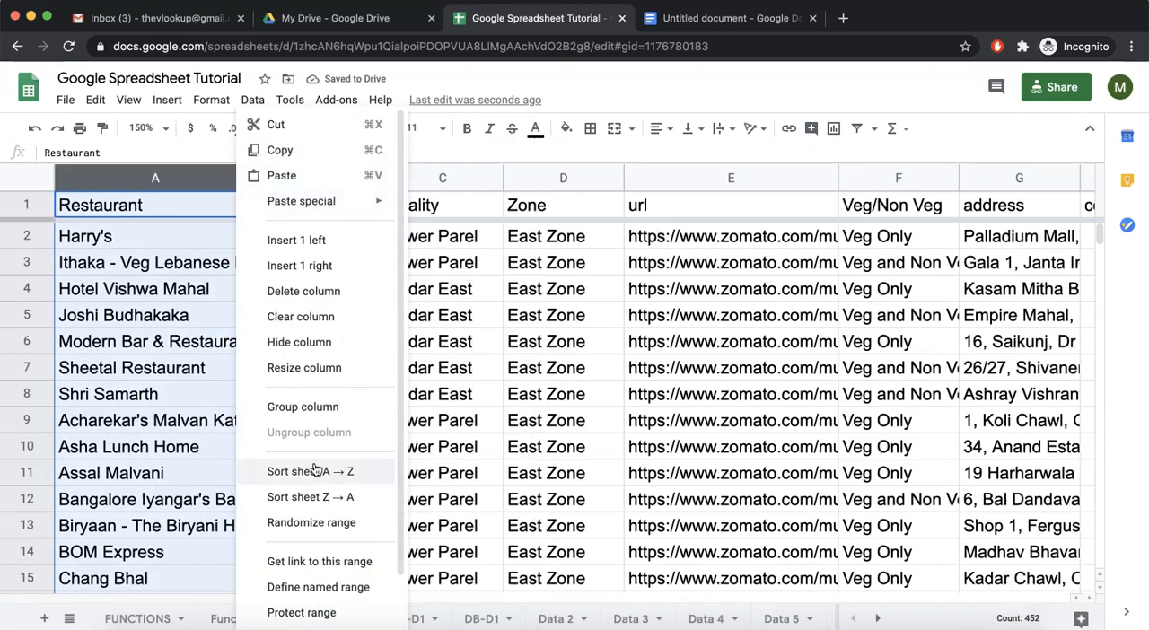
click(314, 470)
click(572, 206)
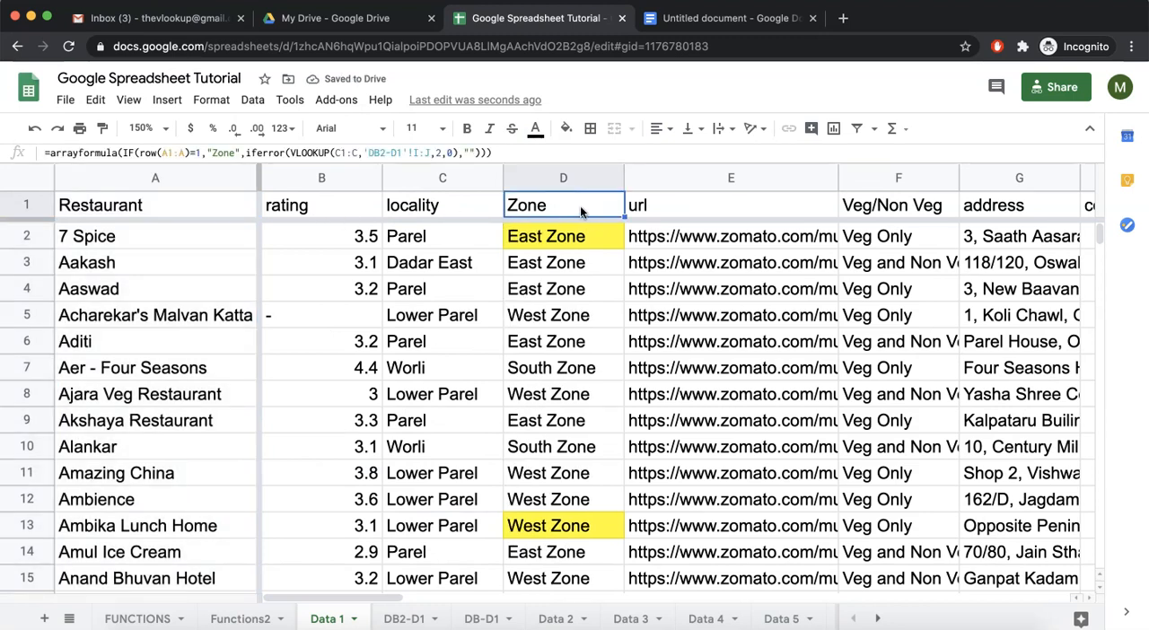
Compare the array formula in header cell D1 with the contents of several Zone cells below it.
click(27, 208)
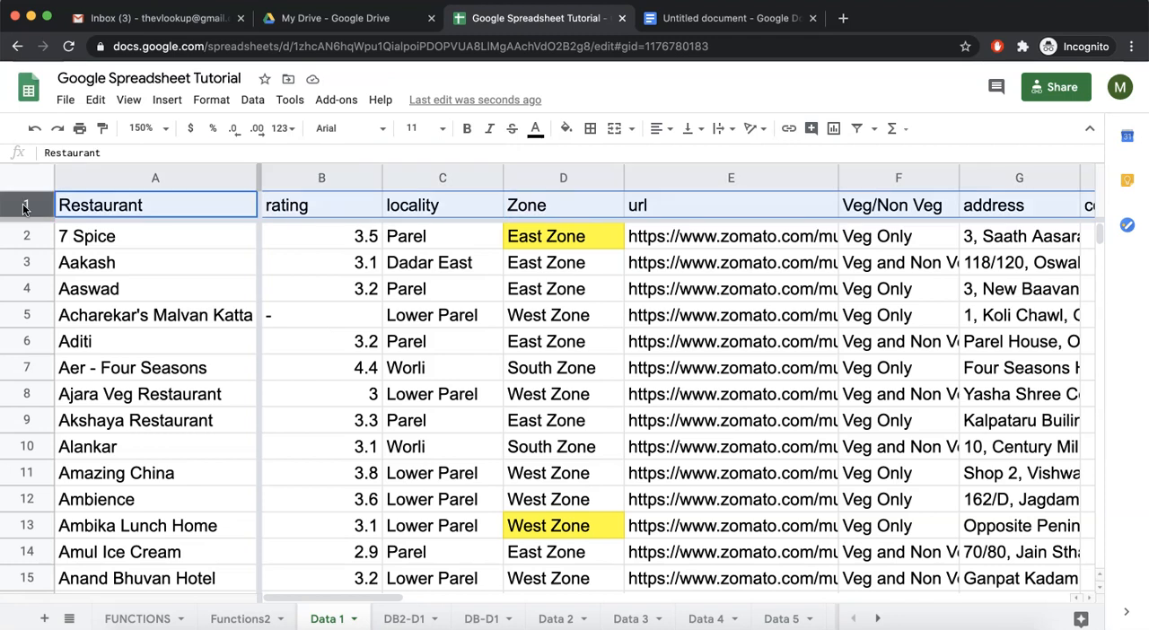
click(581, 209)
click(565, 236)
click(561, 346)
click(544, 442)
click(552, 204)
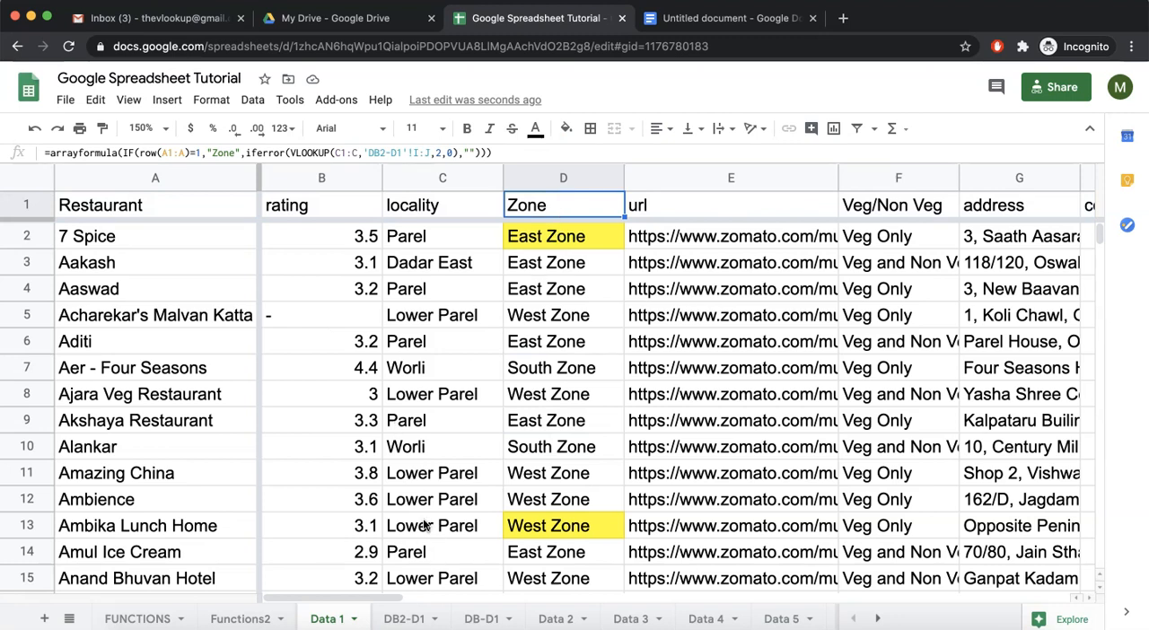
Add the header "Total Photos" in K1 of the DB2-D1 sheet.
click(402, 619)
click(502, 206)
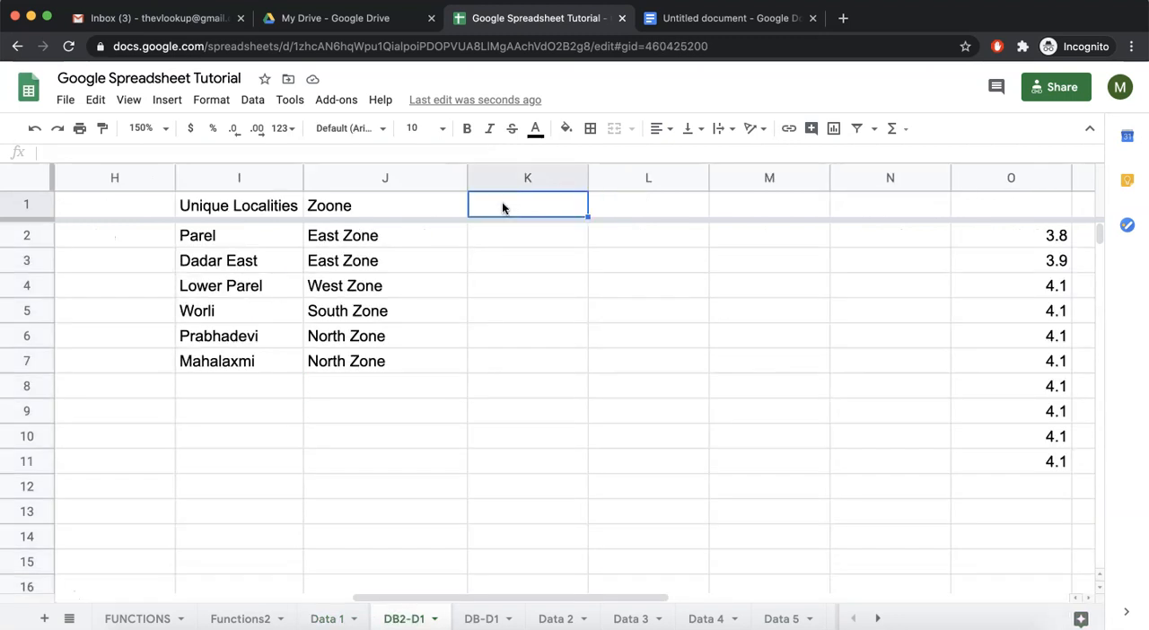
text(Total P)
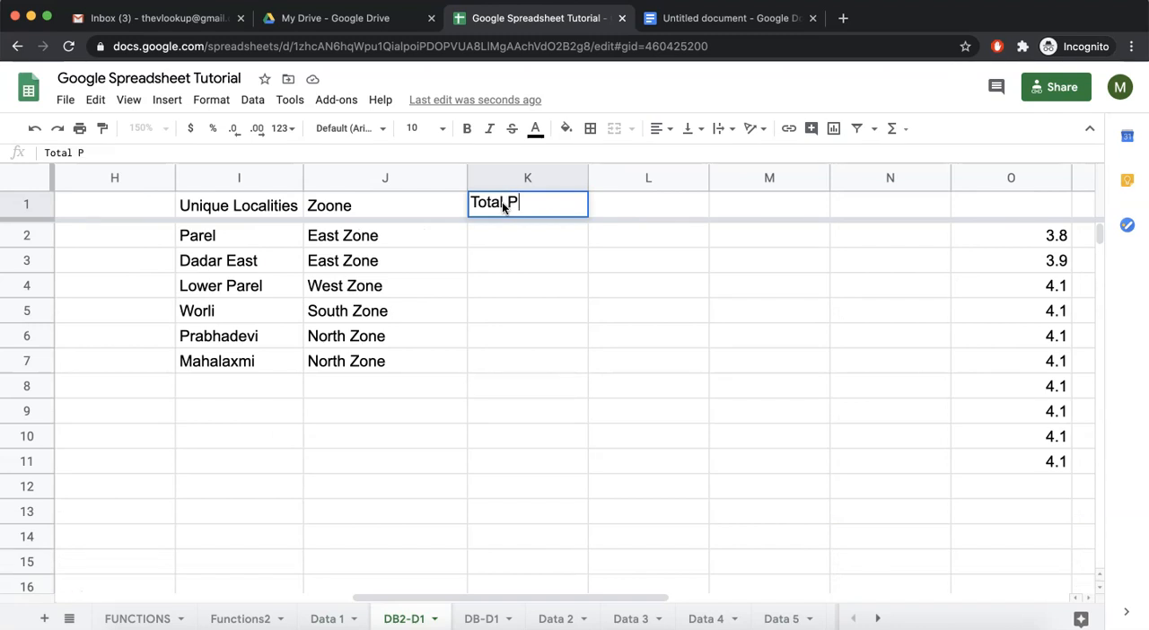
text(hotos)
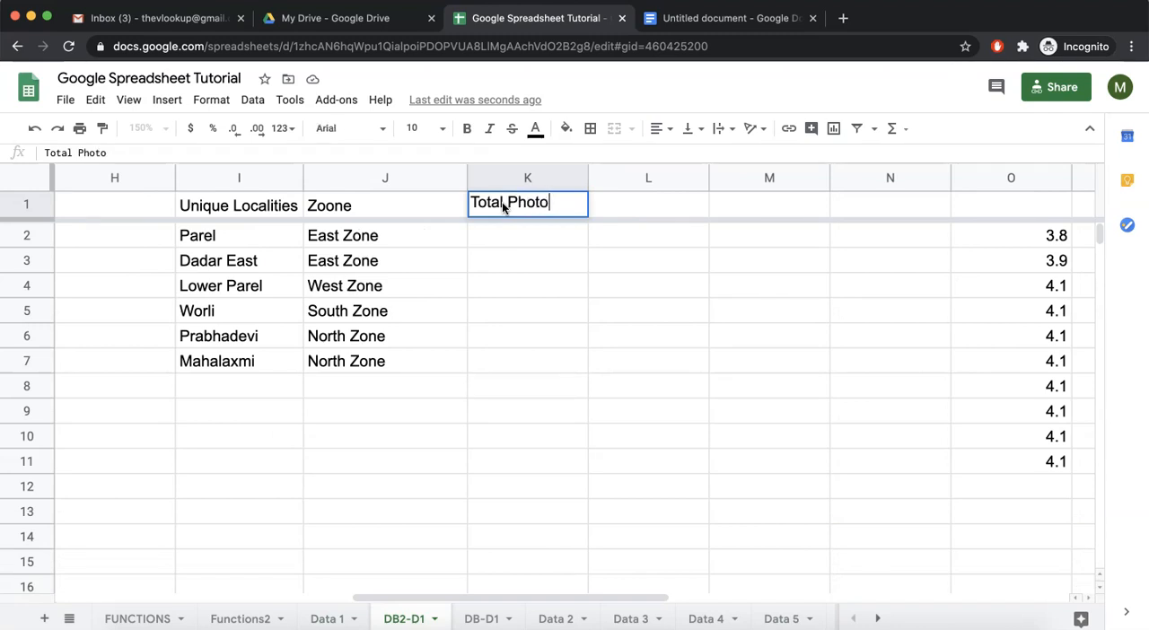
key(Return)
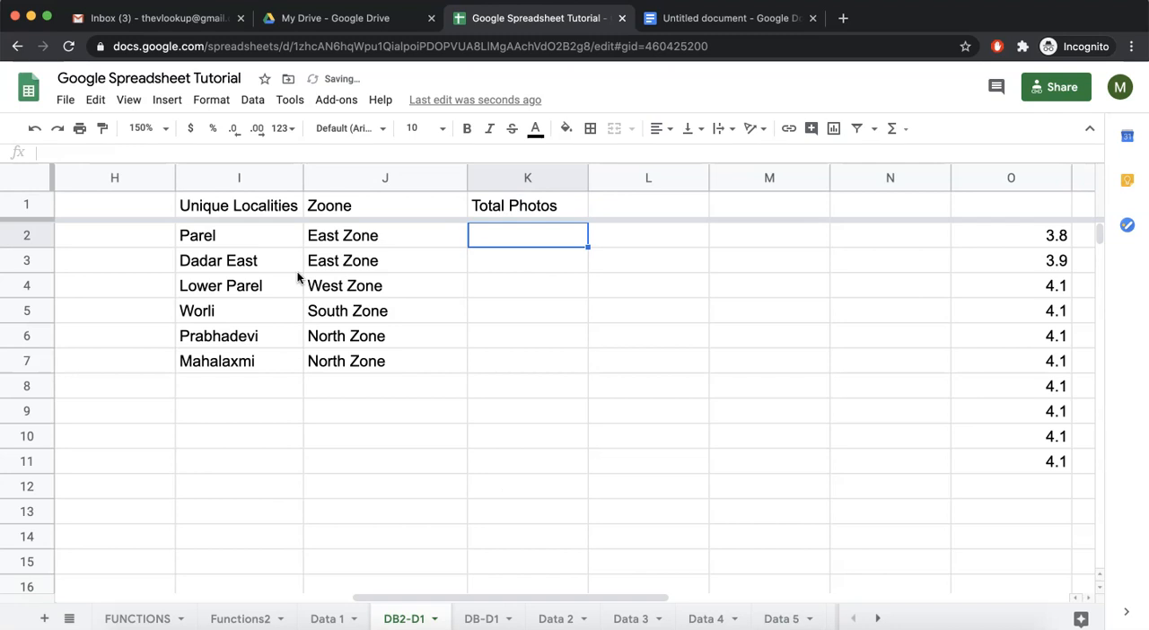
Inspect the unique localities formula on DB2-D1 and the locality and photos columns on the Data 1 sheet.
click(233, 239)
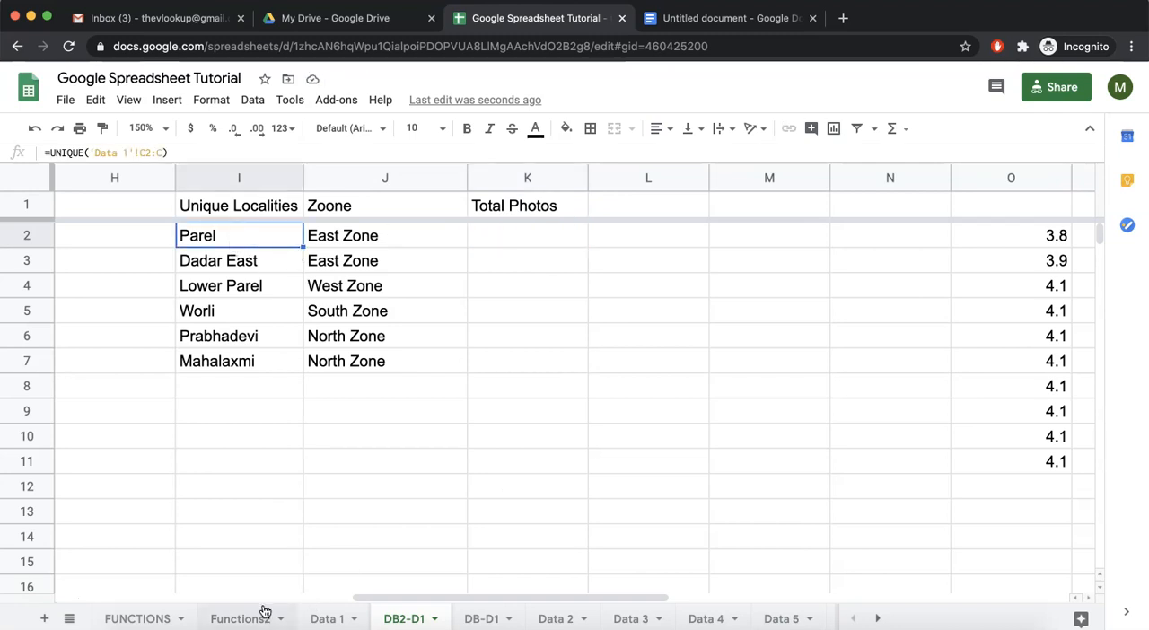
click(323, 618)
scroll(583, 307, right, 10)
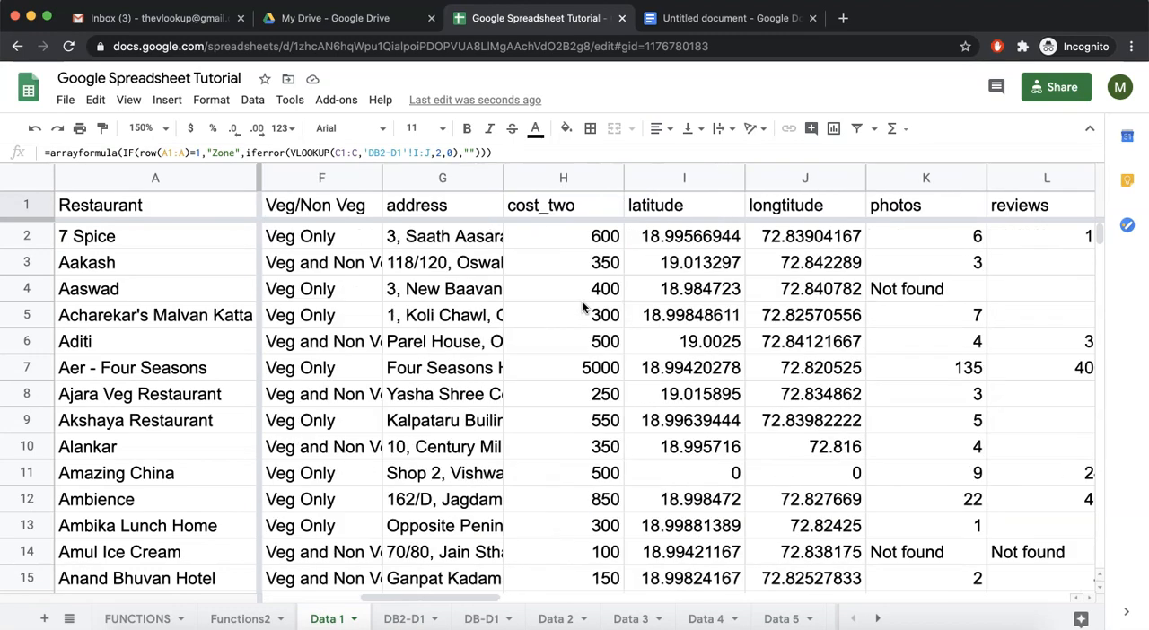
click(576, 245)
drag(576, 250, 575, 339)
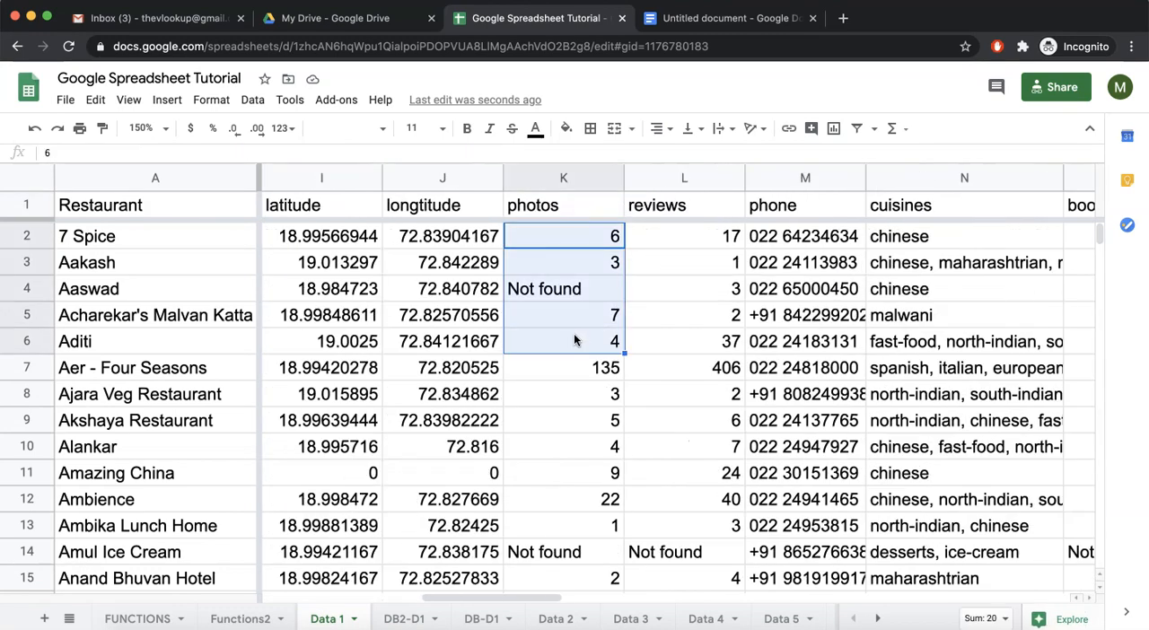
scroll(559, 246, left, 10)
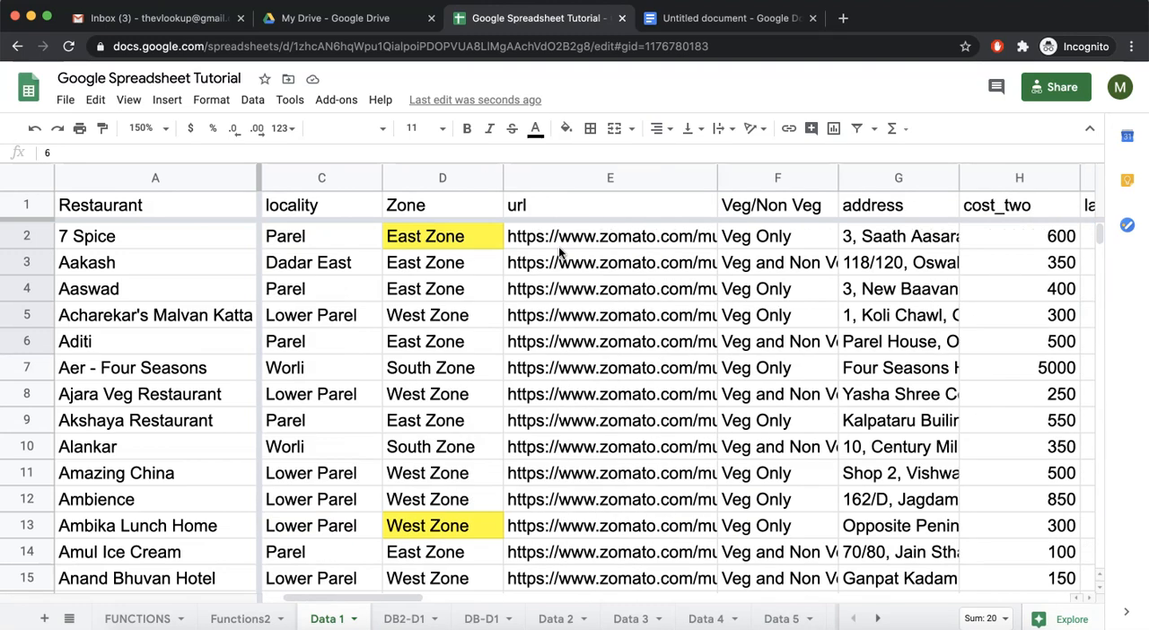
click(315, 241)
scroll(319, 299, right, 8)
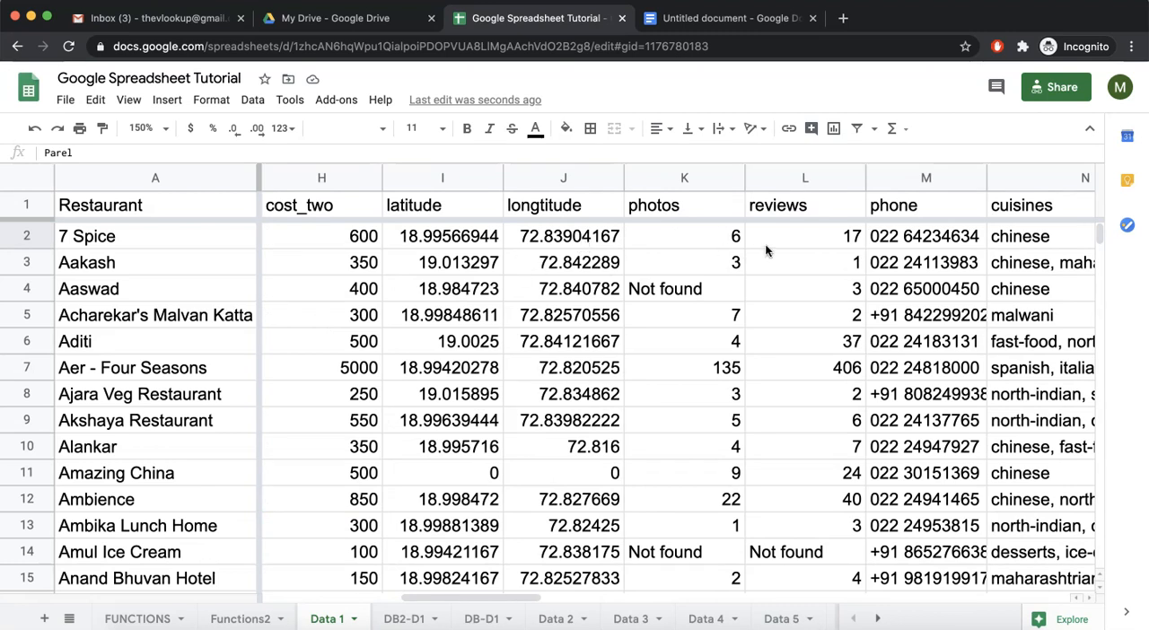
click(716, 242)
Start a SUMIF in K2 of DB2-D1 with Data 1 column C as the range and I2 as the criterion.
click(438, 616)
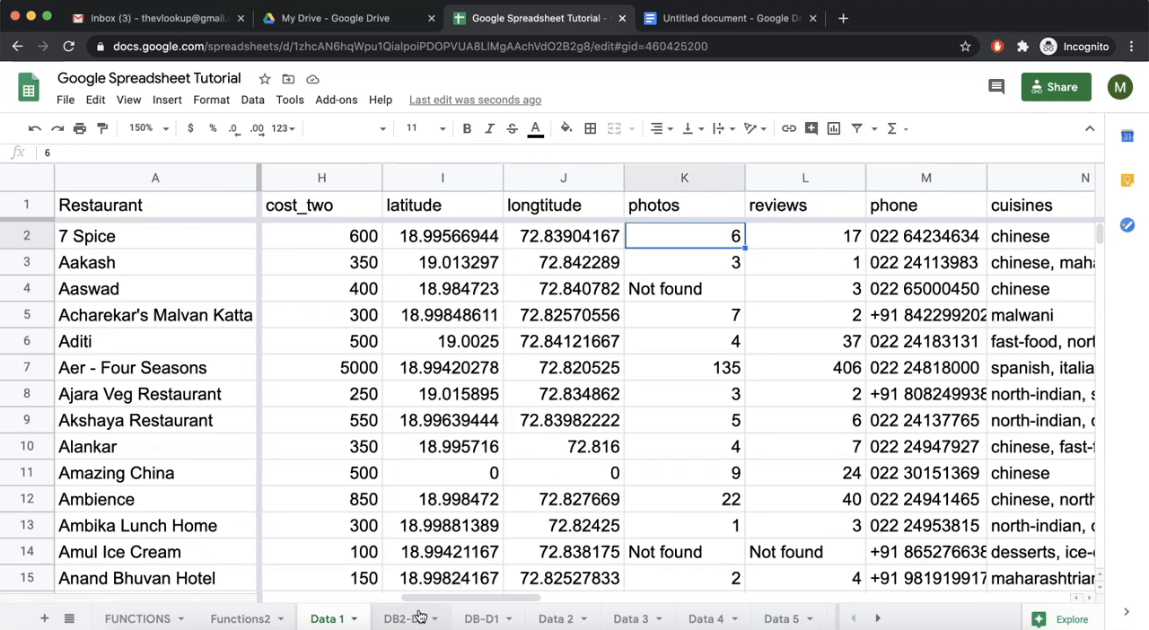
click(507, 236)
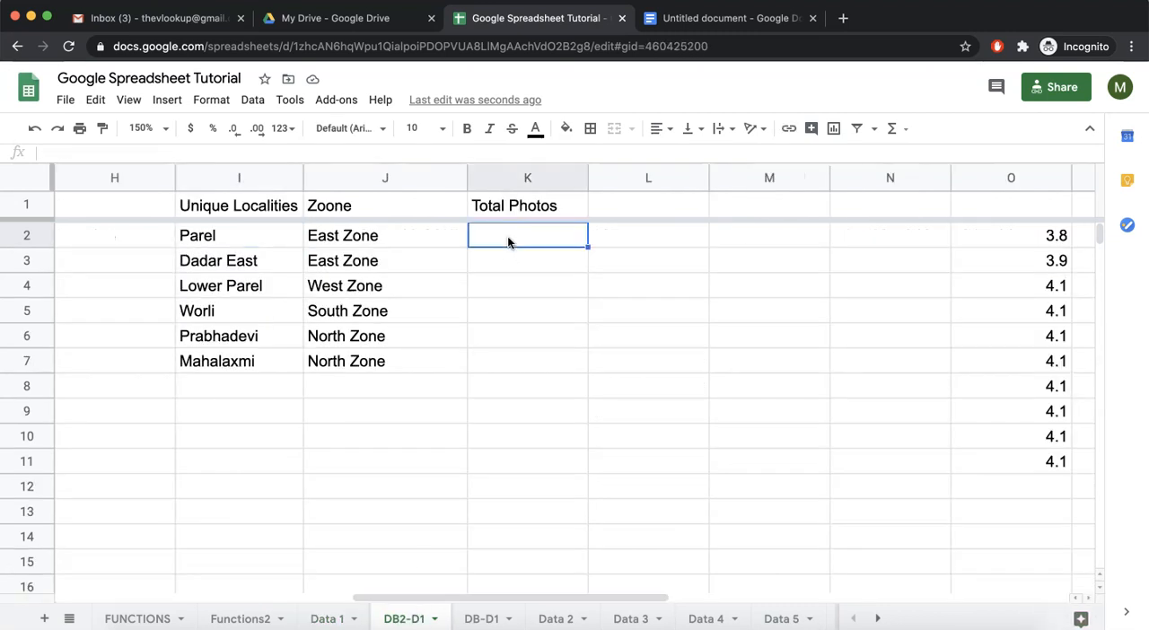
text(=sumif)
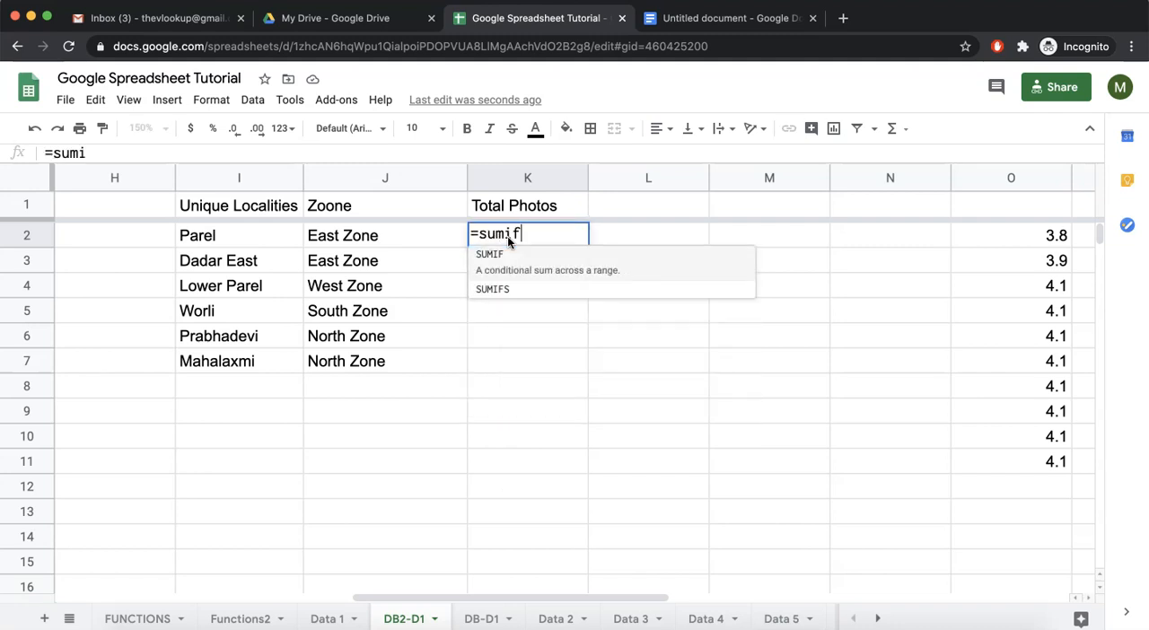
key(Tab)
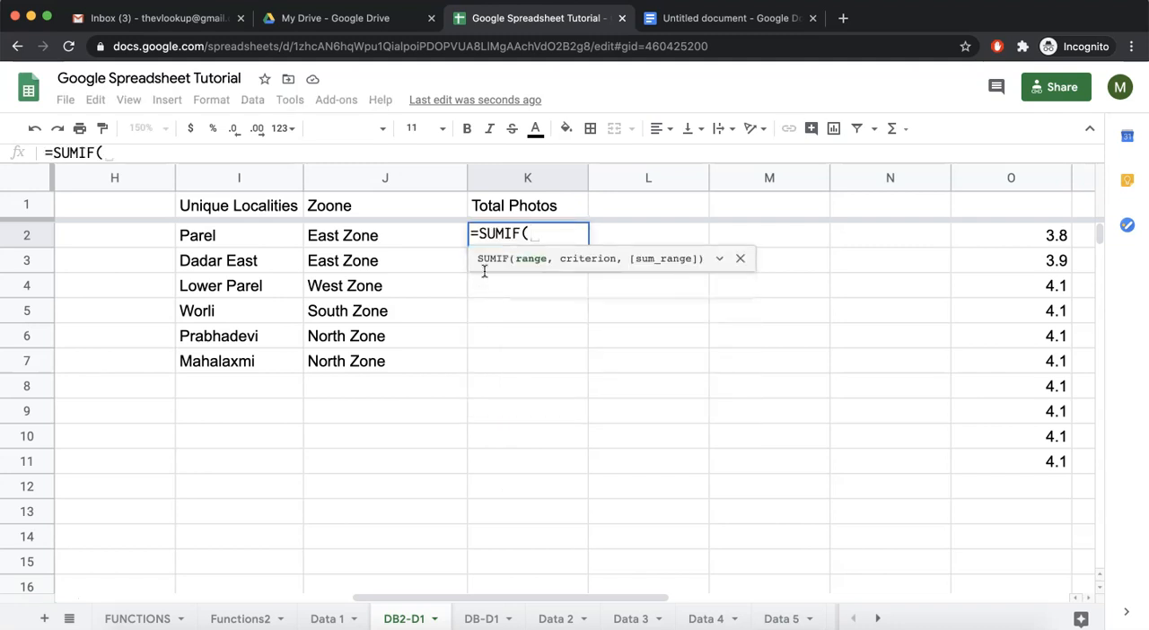
click(327, 618)
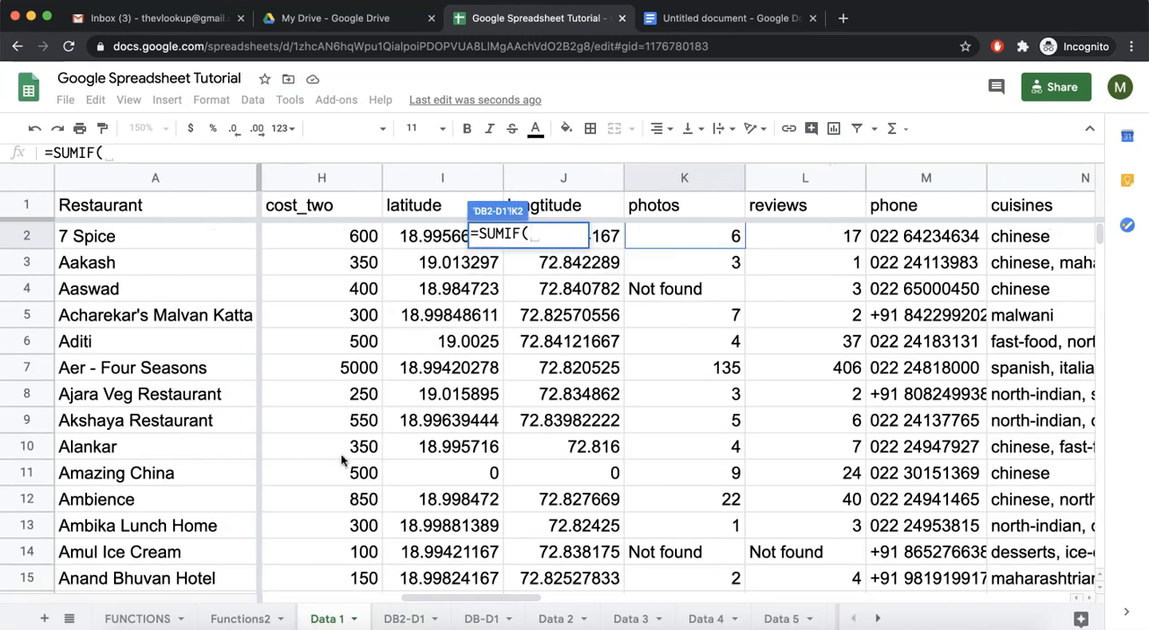
click(314, 174)
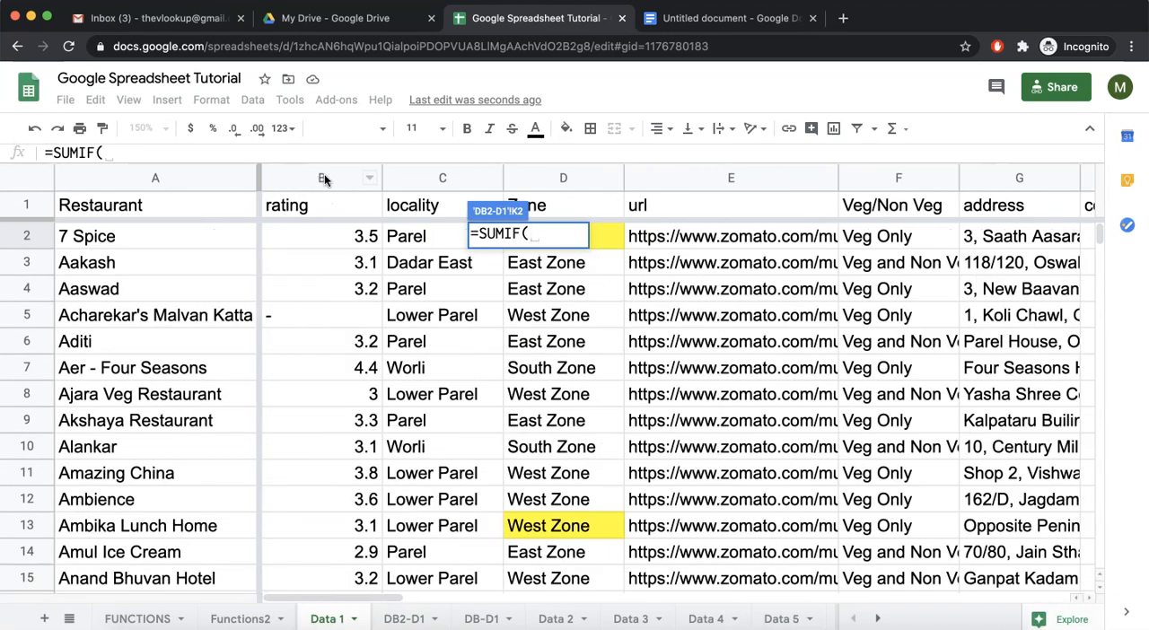
click(408, 177)
text(,)
click(404, 618)
click(226, 241)
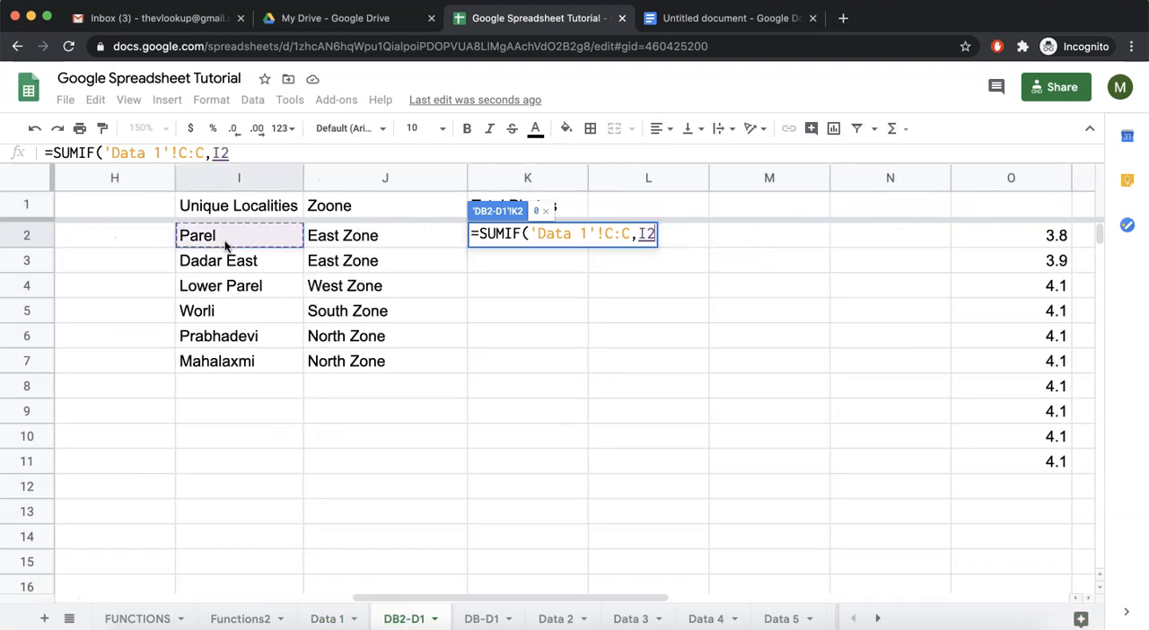
Complete the SUMIF with the photos column K:K of Data 1 as the sum range and fill it down to K7.
text(,)
click(330, 617)
scroll(708, 248, right, 5)
click(803, 179)
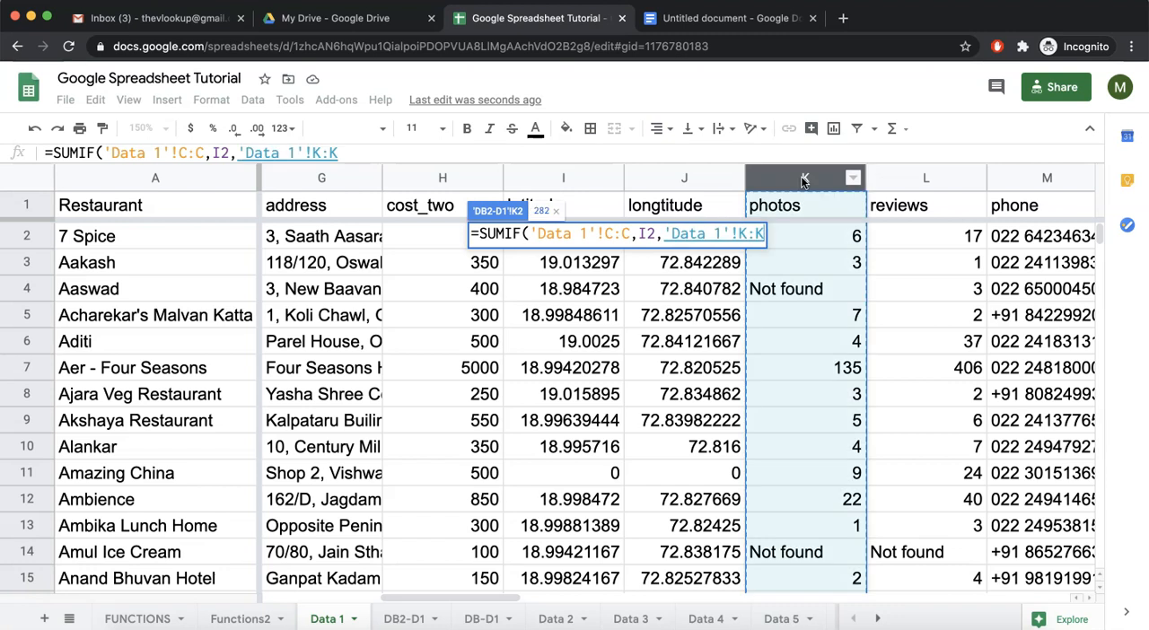
text())
key(Return)
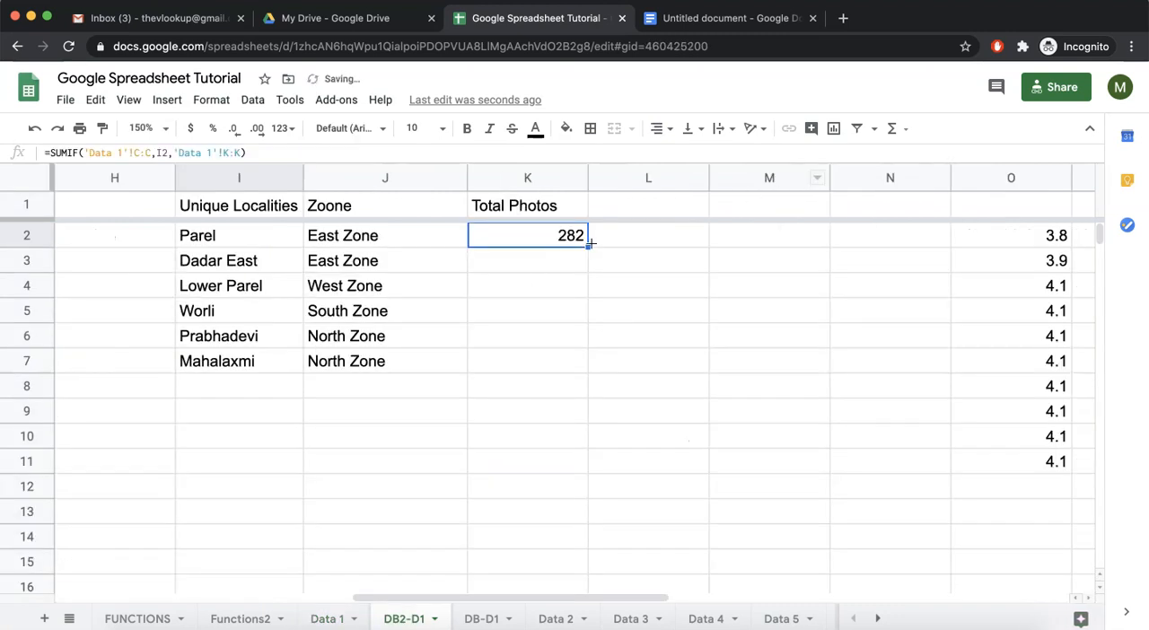
drag(589, 245, 581, 363)
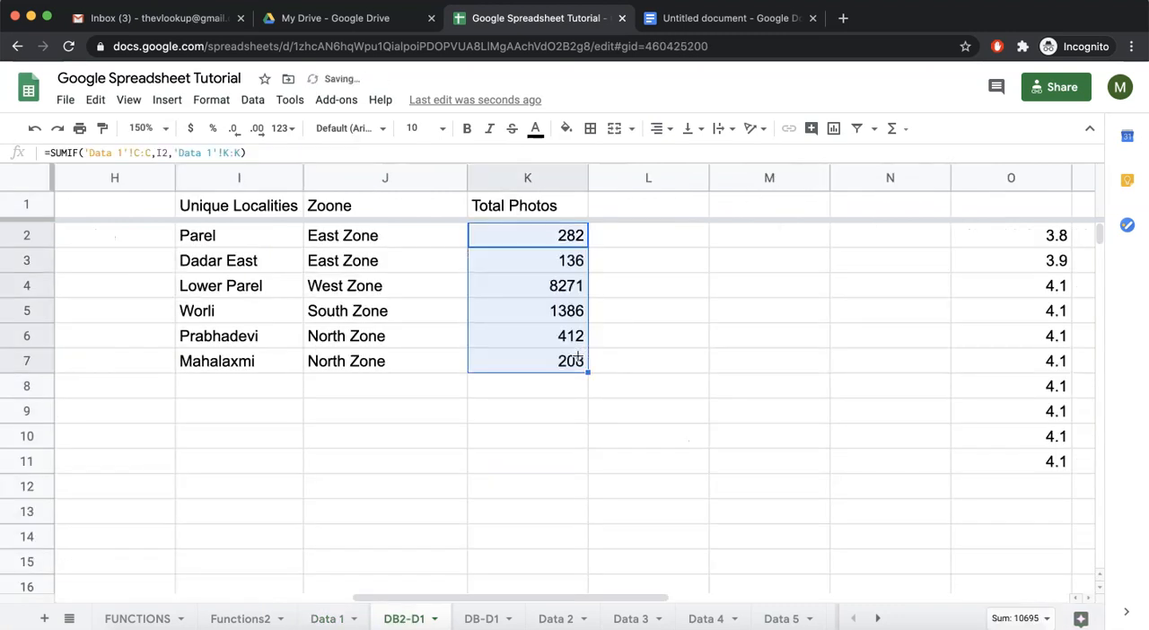
Examine the range, sum range and criterion references in the Total Photos formulas from K2 to K5.
double_click(552, 238)
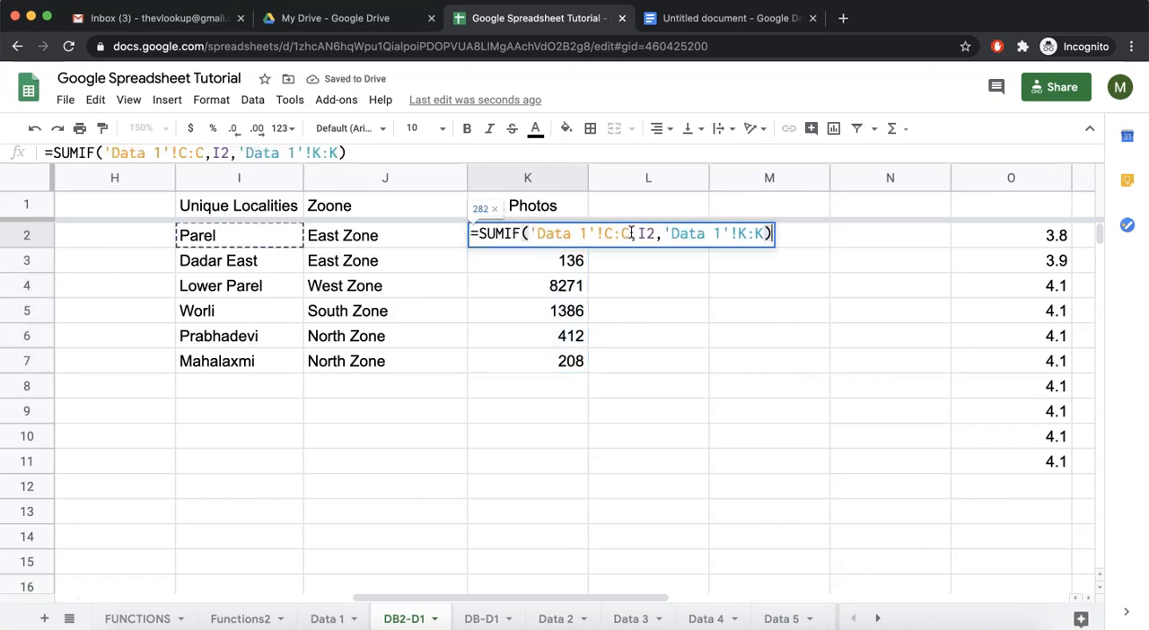
drag(630, 235, 536, 235)
drag(663, 234, 767, 231)
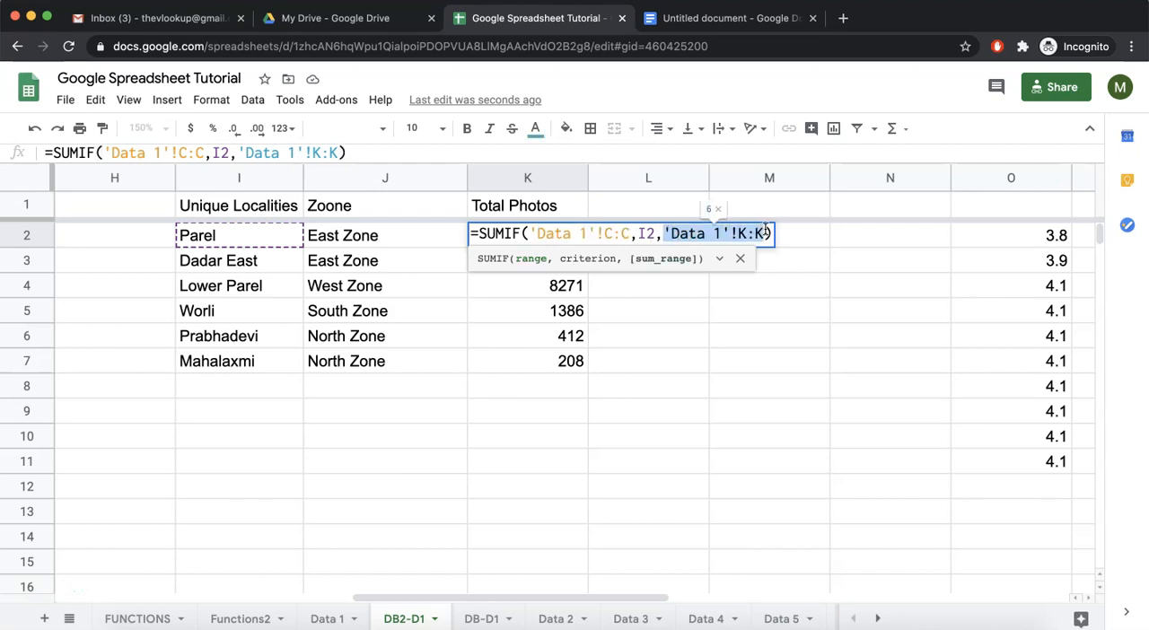
drag(638, 232, 656, 233)
key(Escape)
double_click(577, 261)
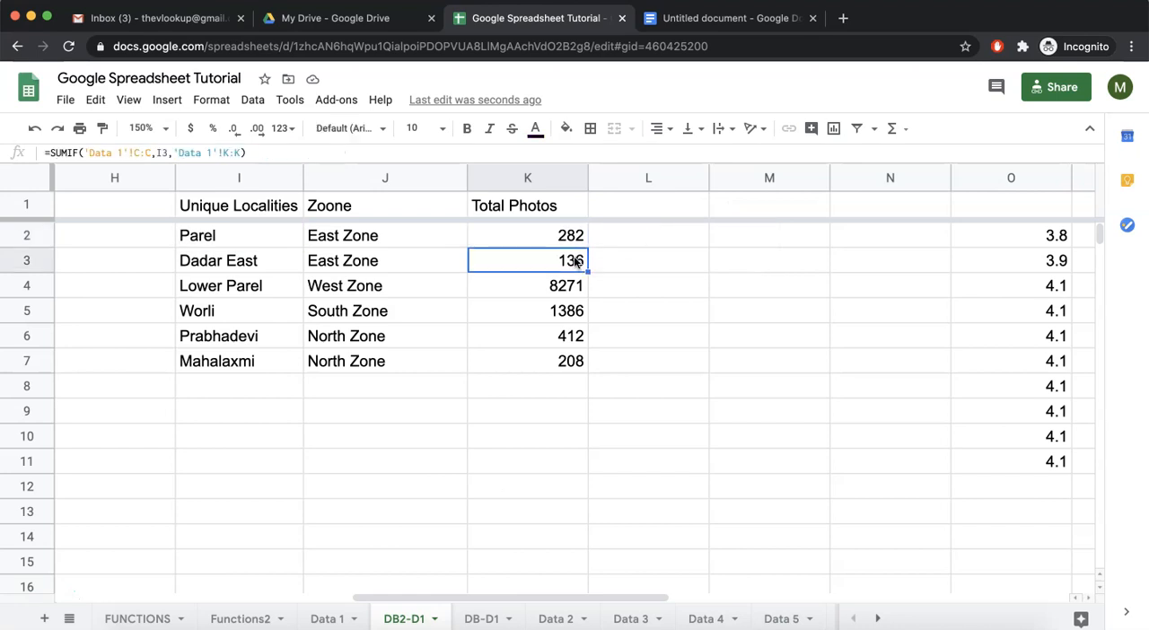
key(Escape)
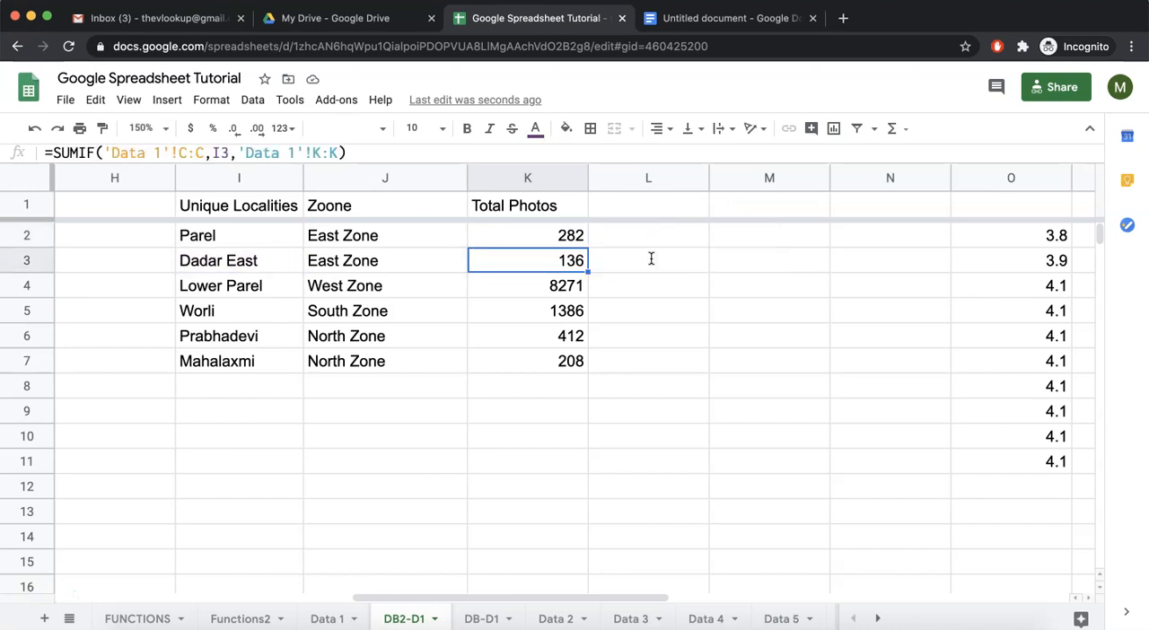
double_click(556, 287)
key(Escape)
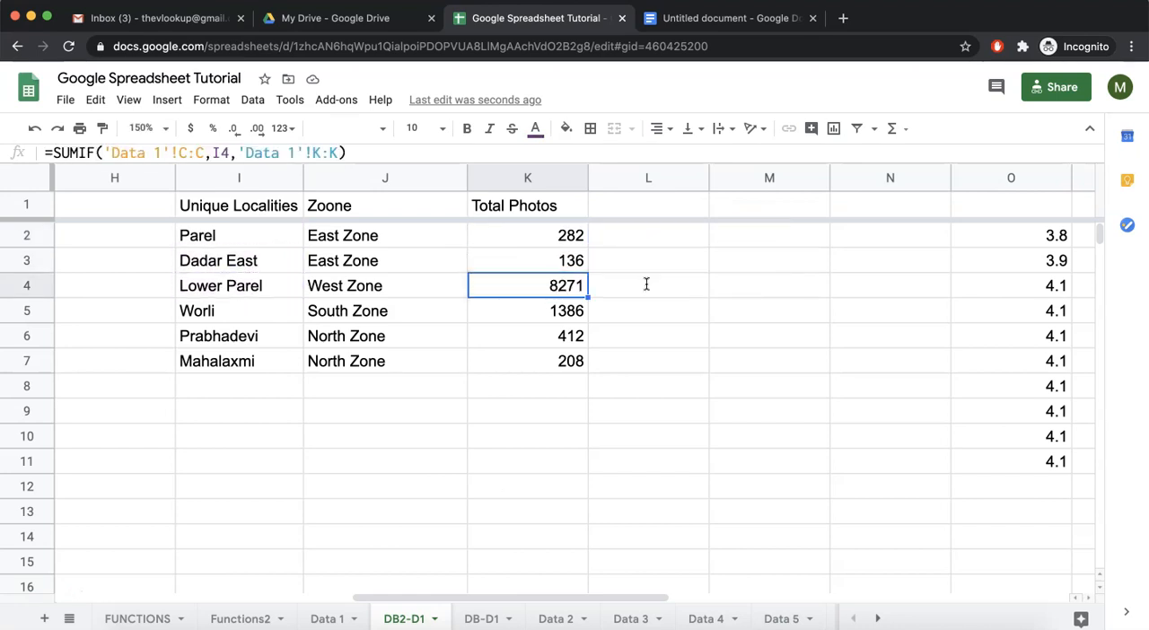
double_click(569, 312)
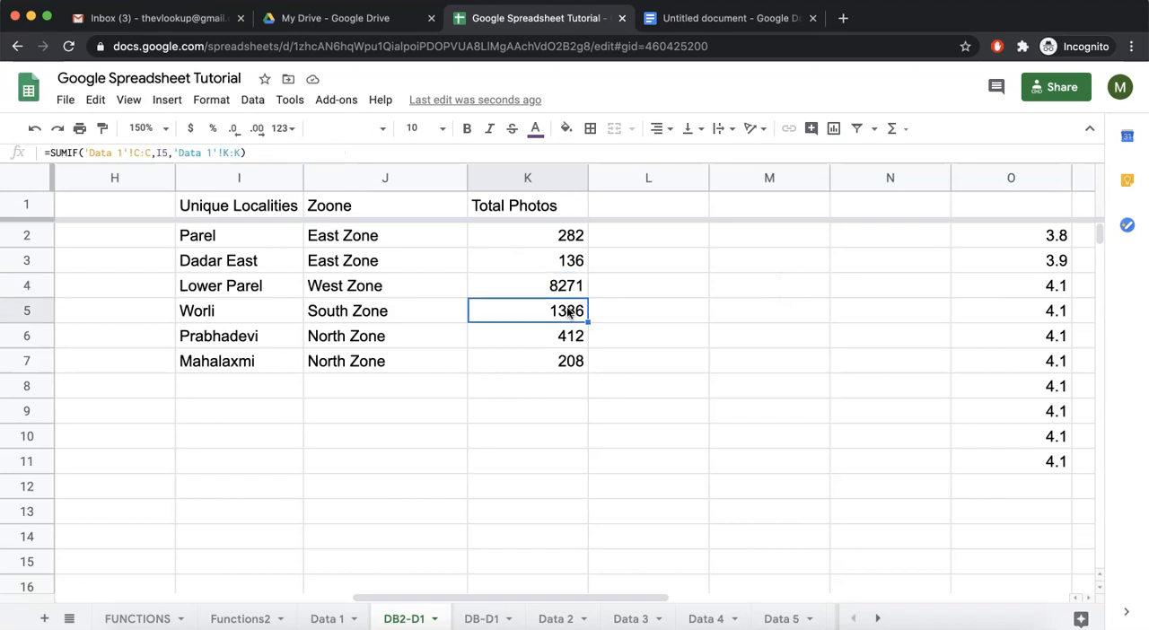
key(Escape)
Wrap the SUMIF in K2 in an ARRAYFORMULA and extend its criterion to I2:I7.
double_click(565, 235)
click(479, 234)
text(arrayformula(SUMIF('Data 1'!C:C,I2,'Data 1'!K:K)
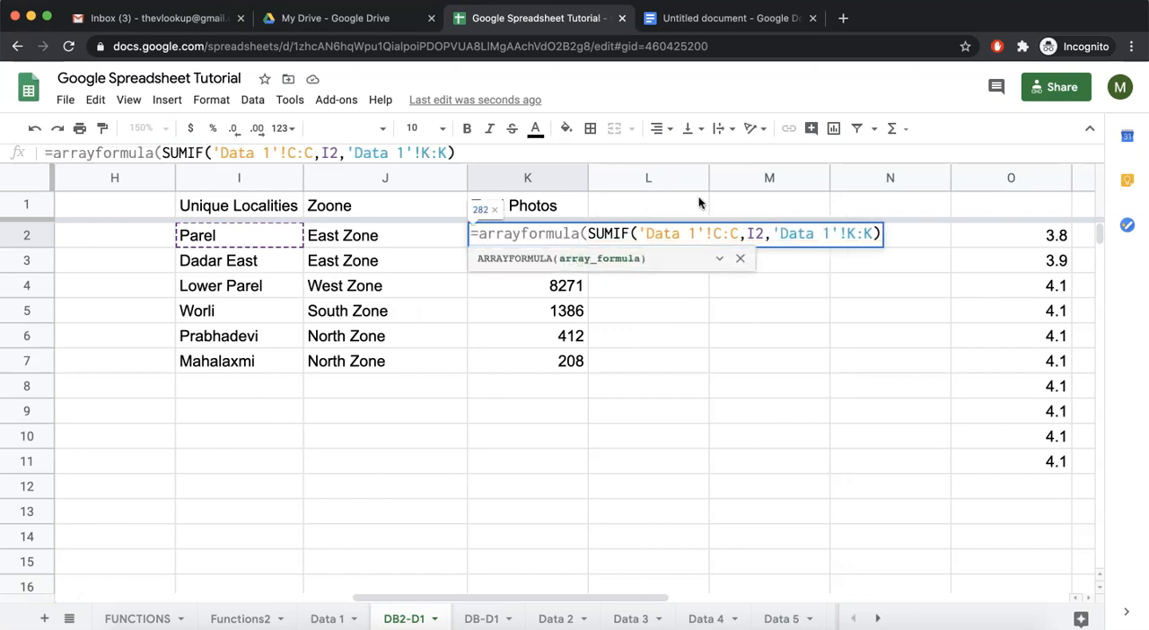
click(765, 233)
text(:I7)
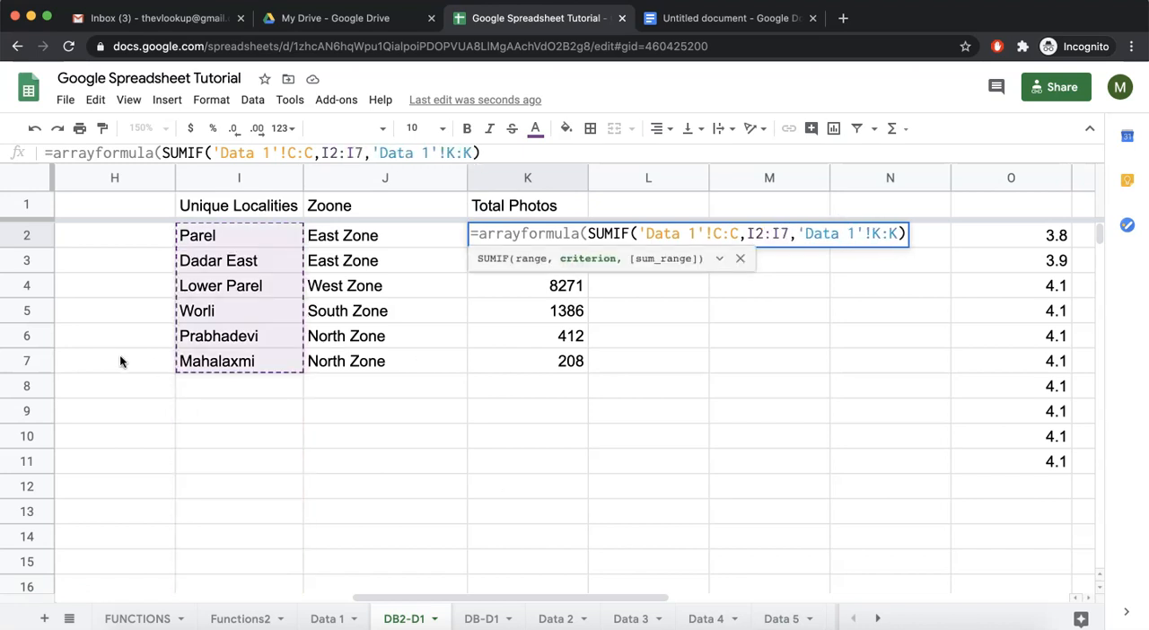
key(Return)
Clear the filled-down SUMIF formulas from K3 through K7.
key(shift+Down)
key(shift+Down)
key(shift+Down)
key(shift+Down)
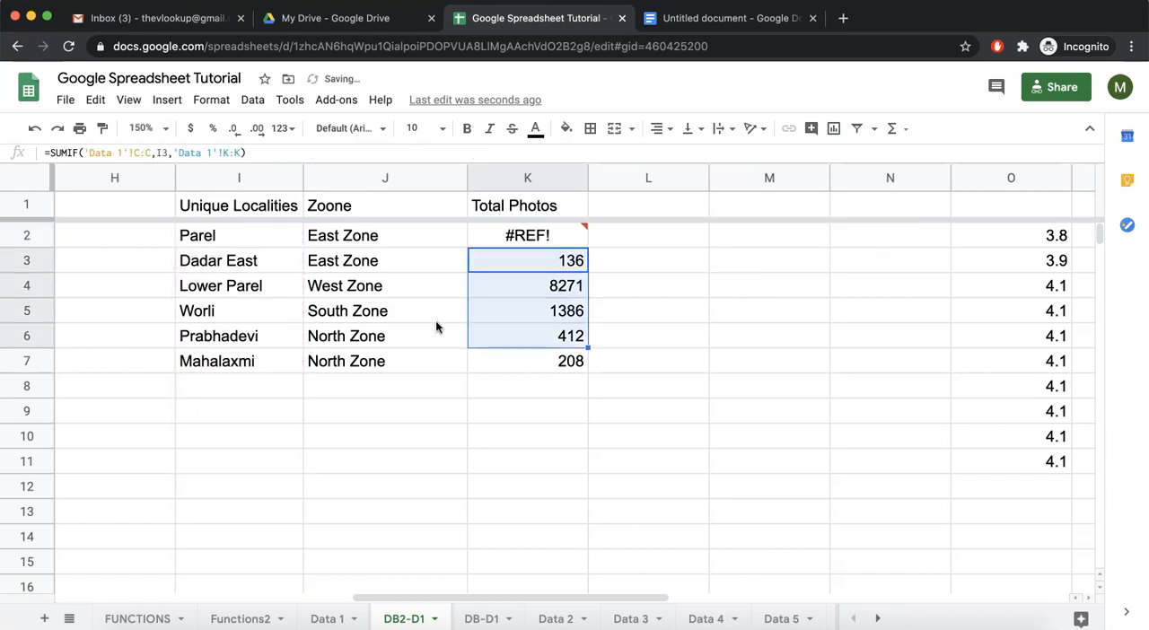
key(Delete)
Make the criterion range in K2's array formula open-ended as I2:I.
mouse_move(542, 238)
mouse_down()
mouse_move(546, 336)
mouse_move(546, 233)
mouse_up()
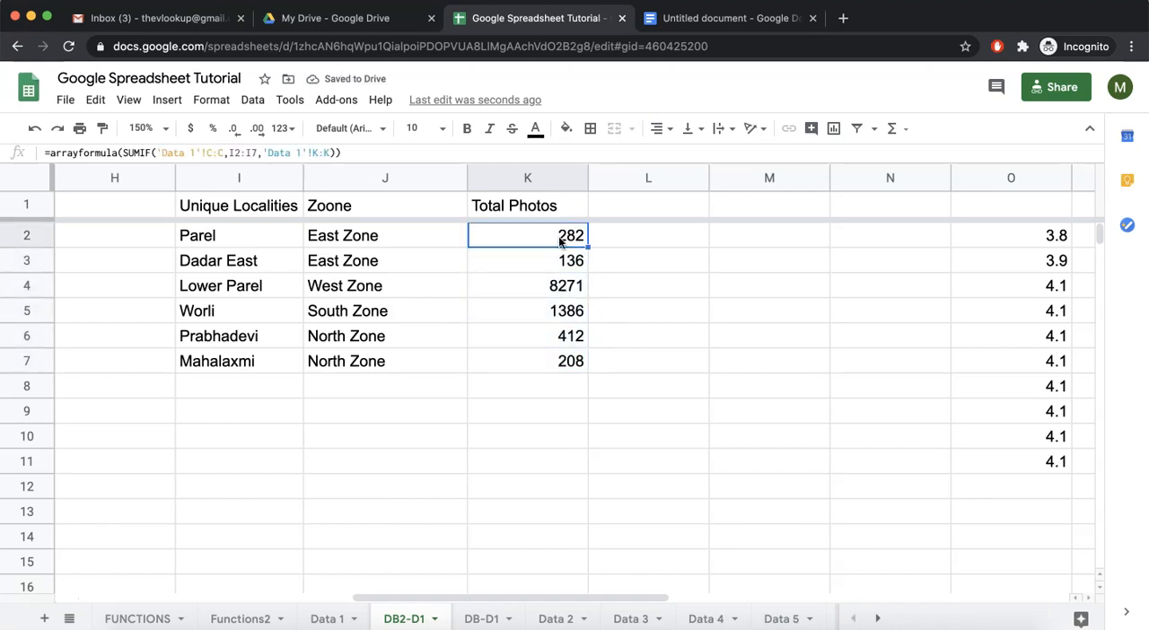
click(559, 262)
click(554, 310)
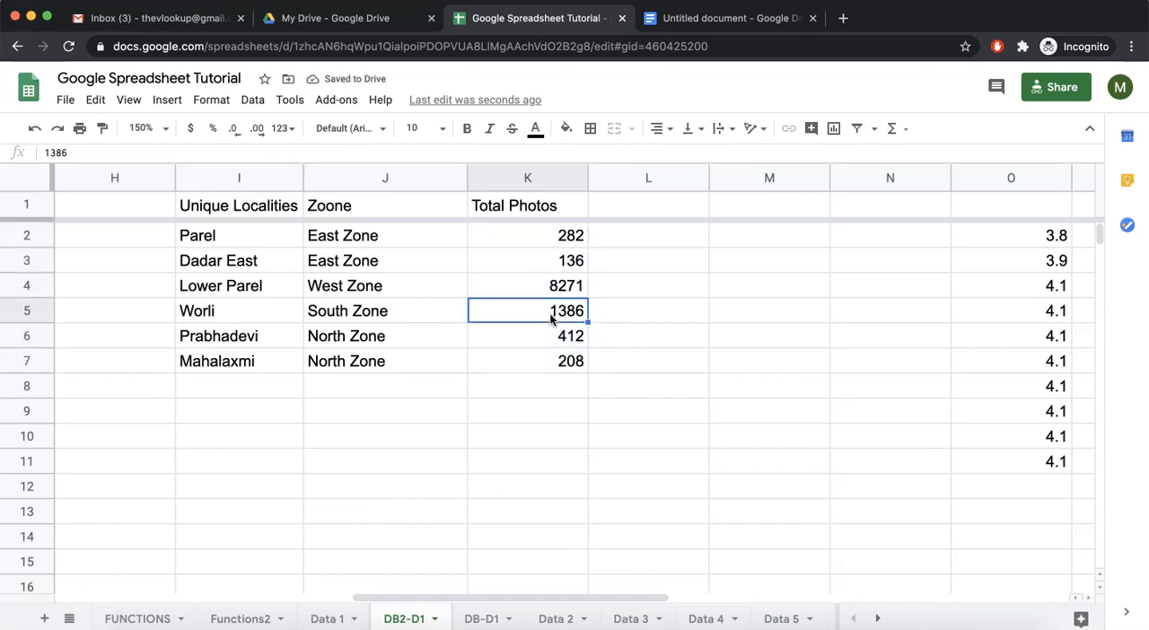
click(554, 361)
click(546, 237)
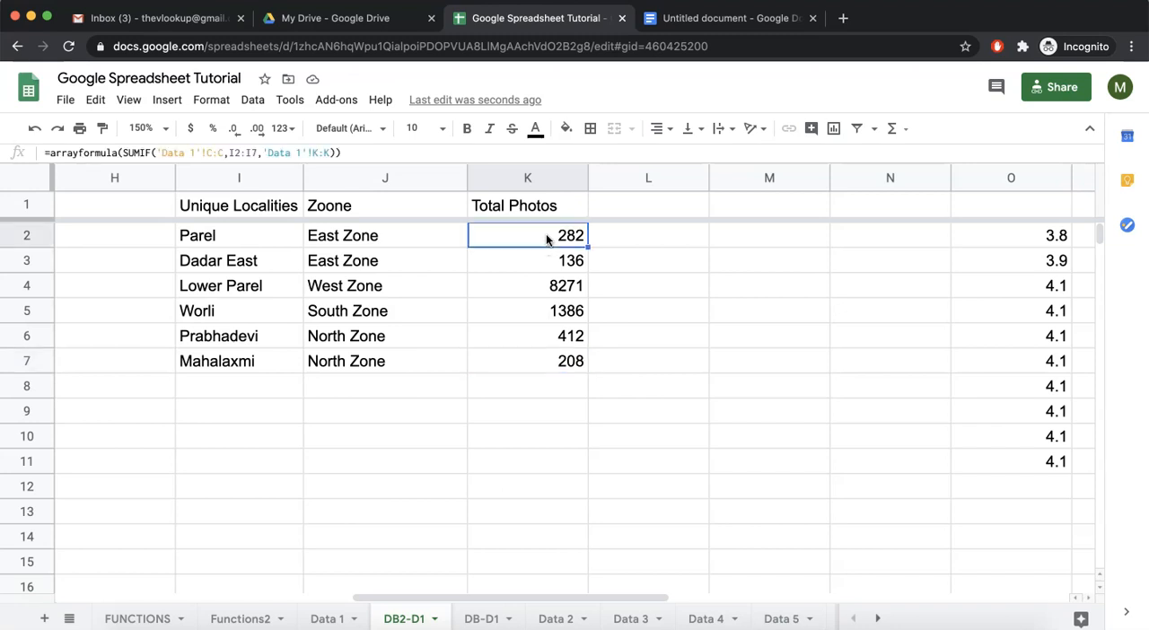
double_click(546, 235)
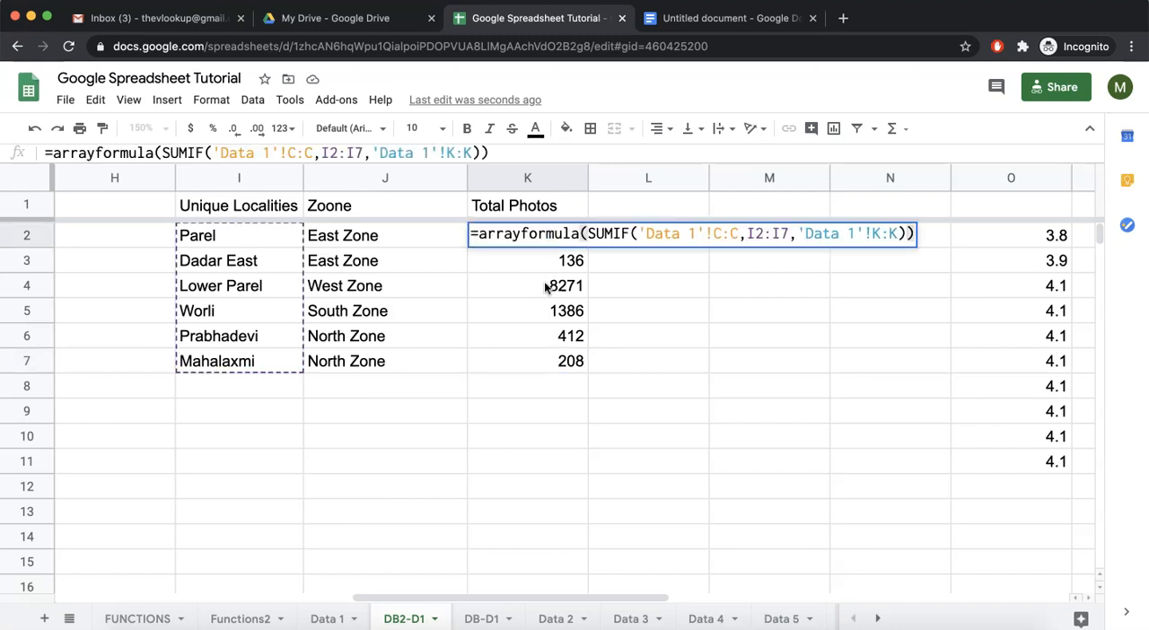
click(787, 233)
key(BackSpace)
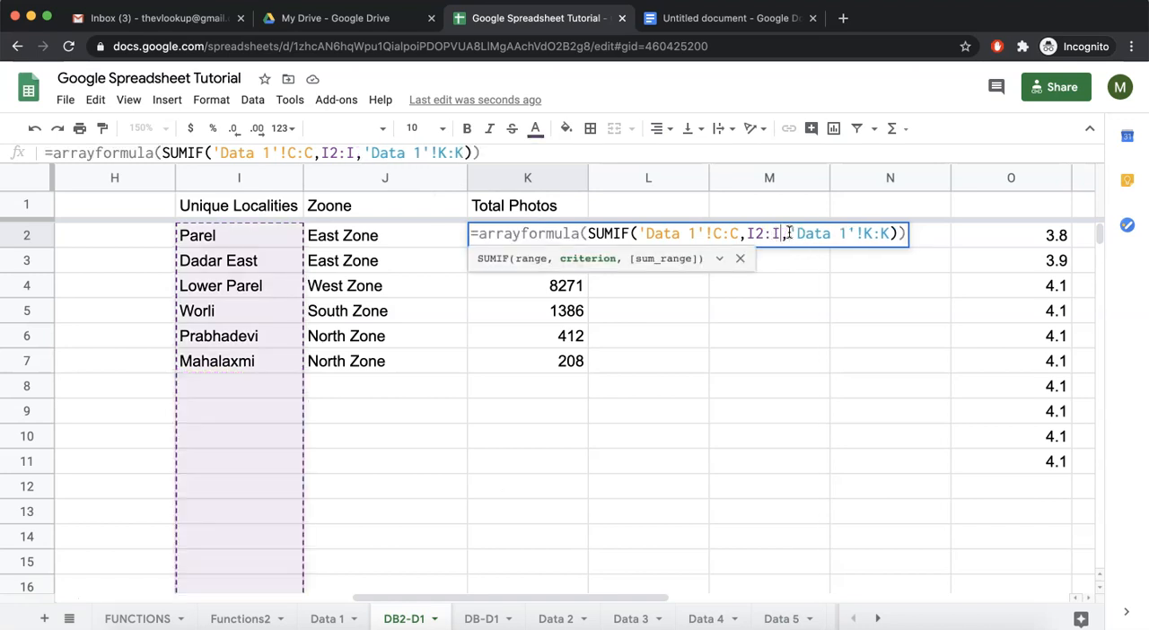
key(Return)
Insert an IF with the condition len(I2:I)>0 before the SUMIF inside K2's array formula.
drag(223, 384, 223, 462)
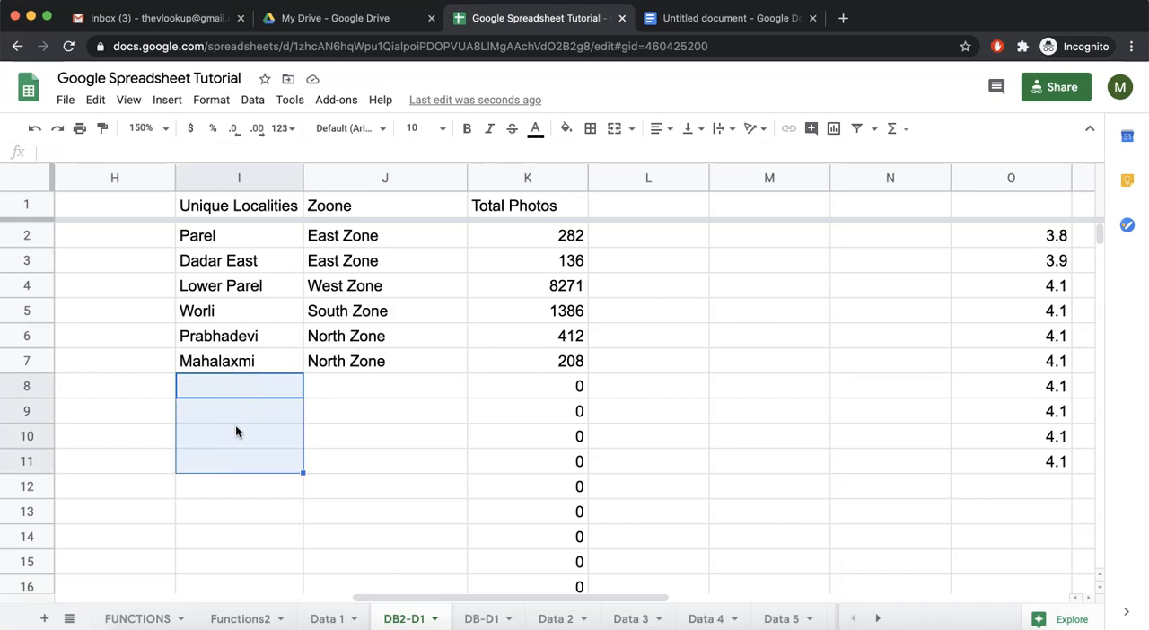
click(236, 430)
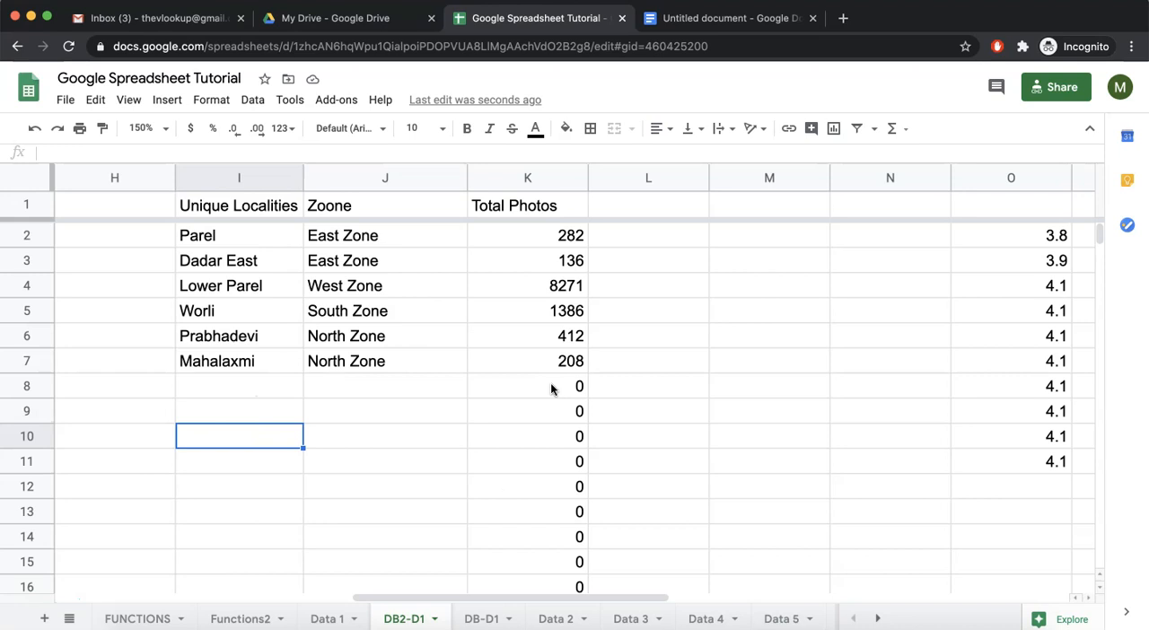
drag(558, 388, 551, 520)
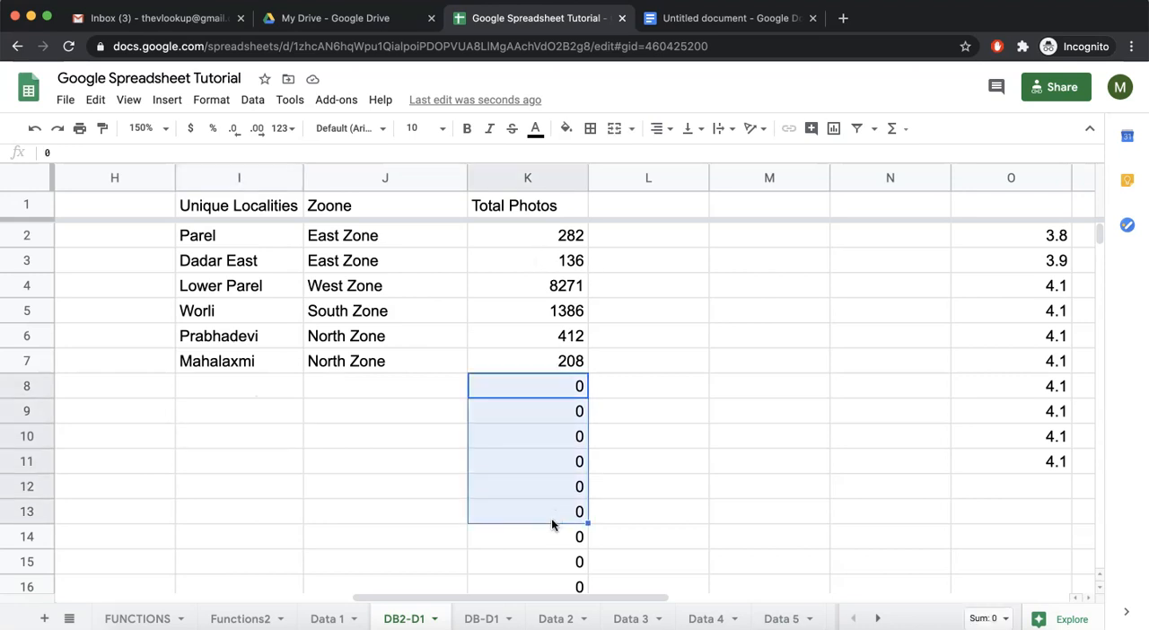
click(548, 237)
double_click(513, 233)
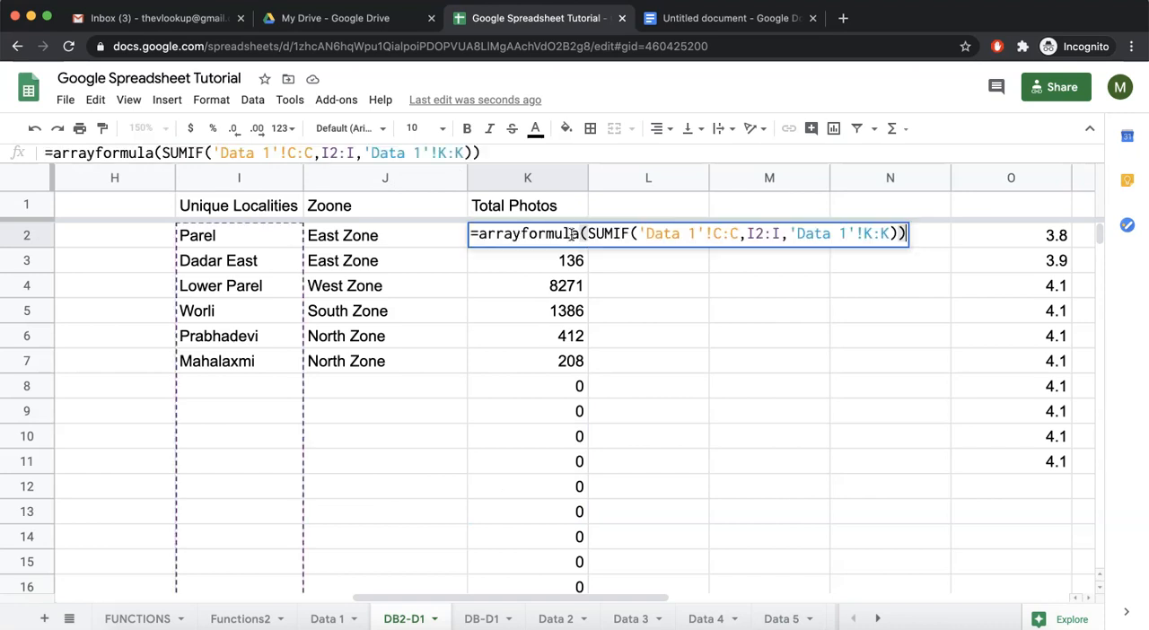
click(590, 234)
text(if(len)
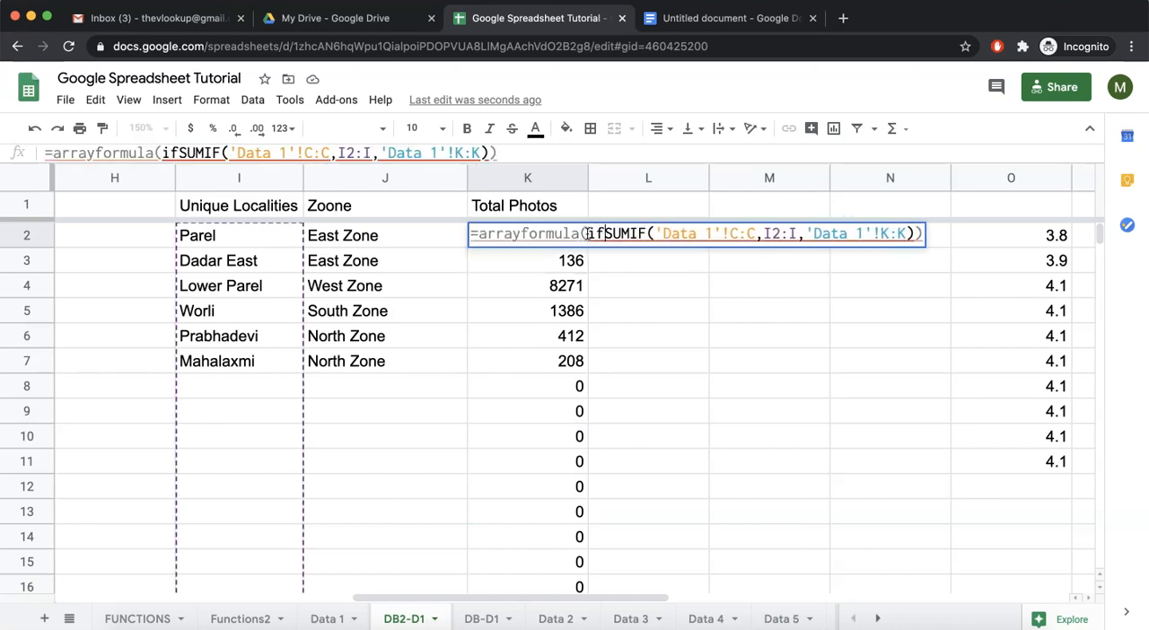
text(()
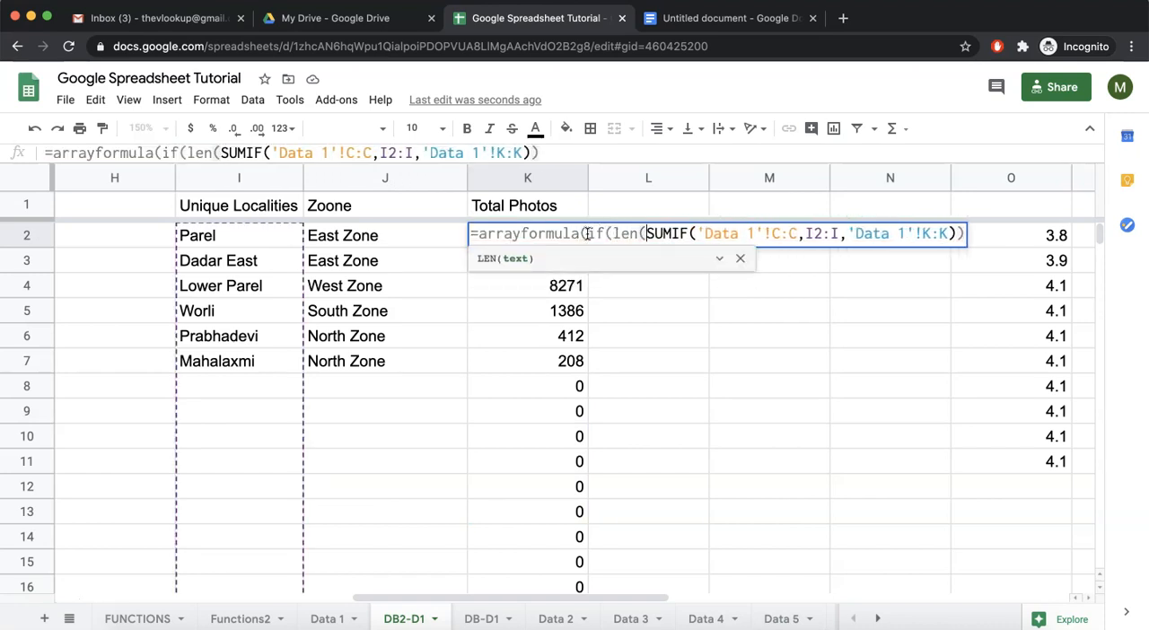
text(I2)
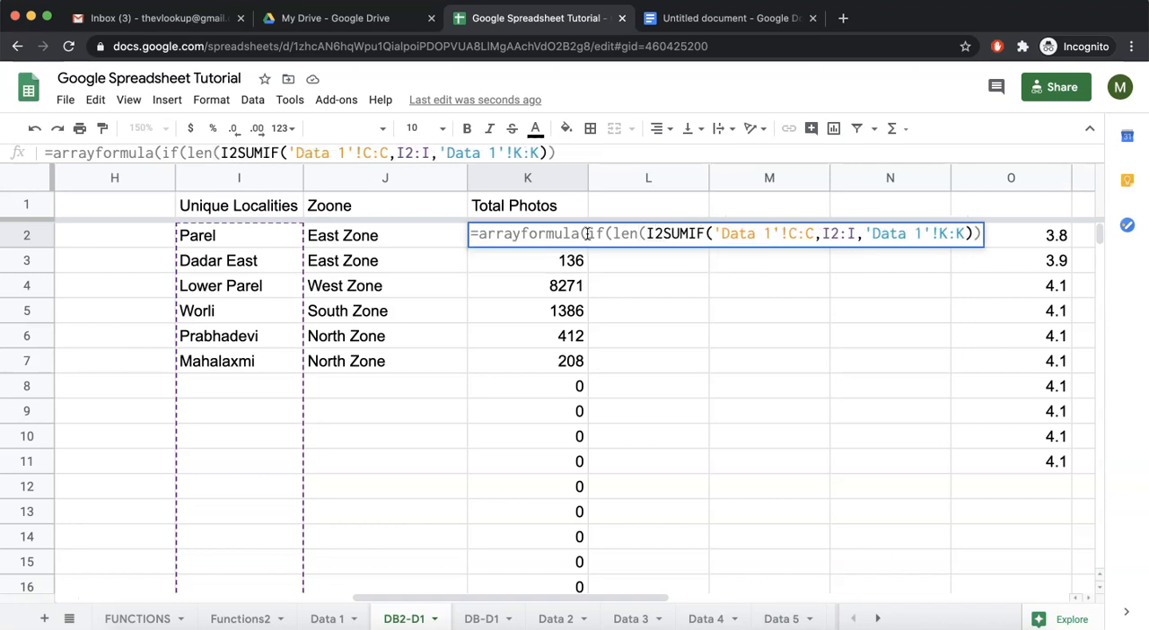
text(:I)>0,)
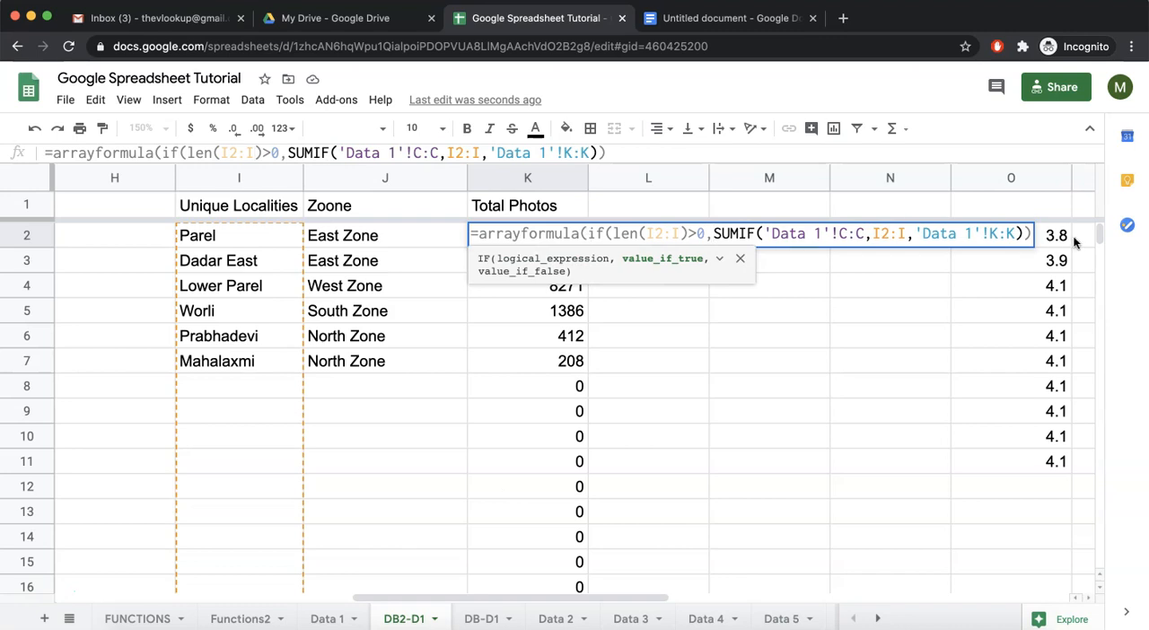
Finish the IF in K2 with "" as its value if false and close the array formula.
click(1023, 233)
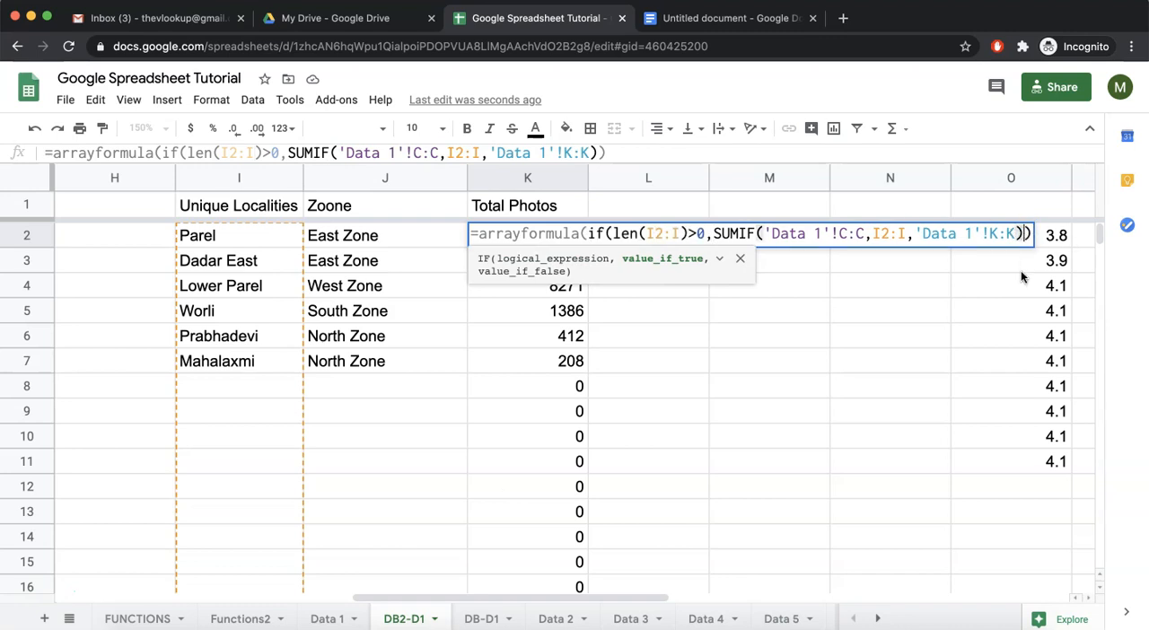
text(,"")
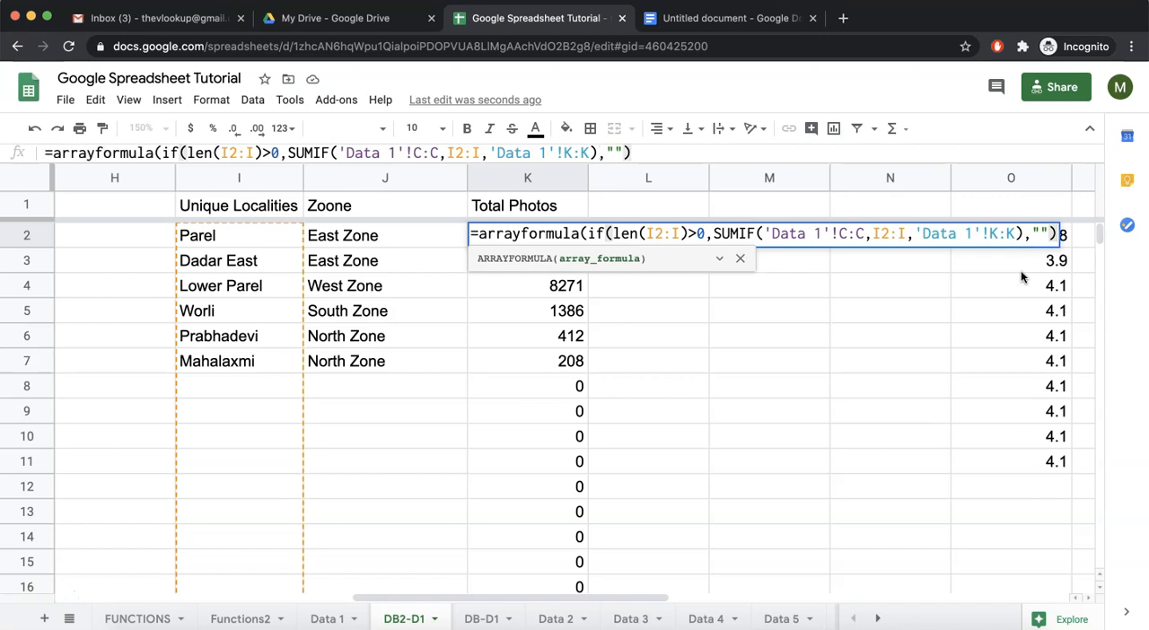
text())
key(Return)
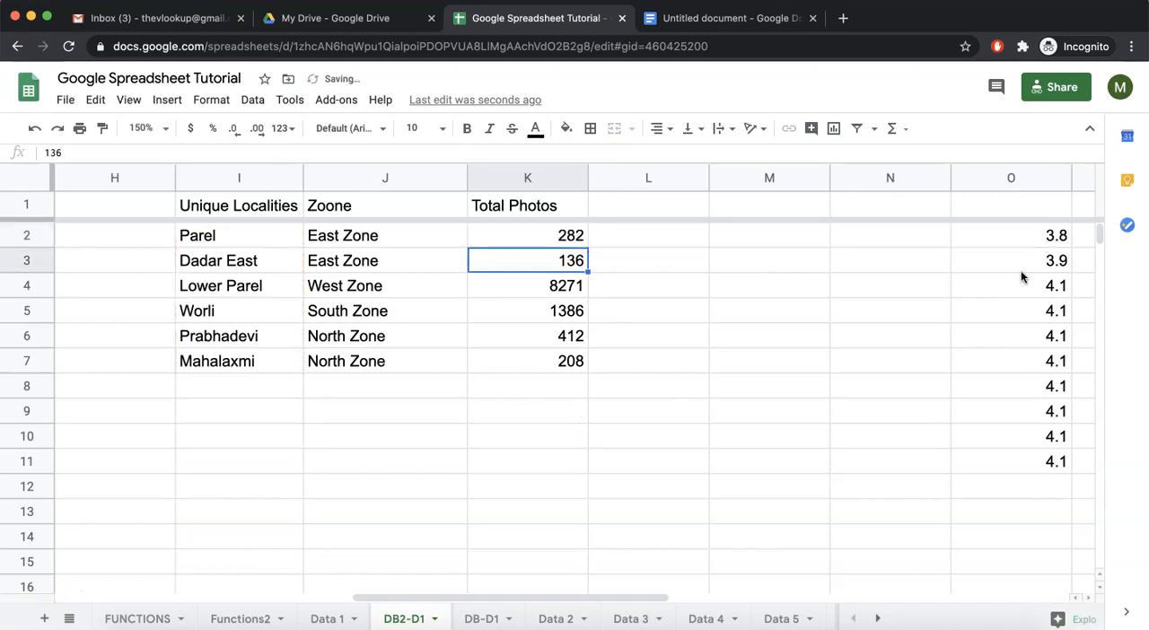
Review K2's array formula, including its nested SUMIF, and check the Data 1 sheet it refers to.
click(542, 238)
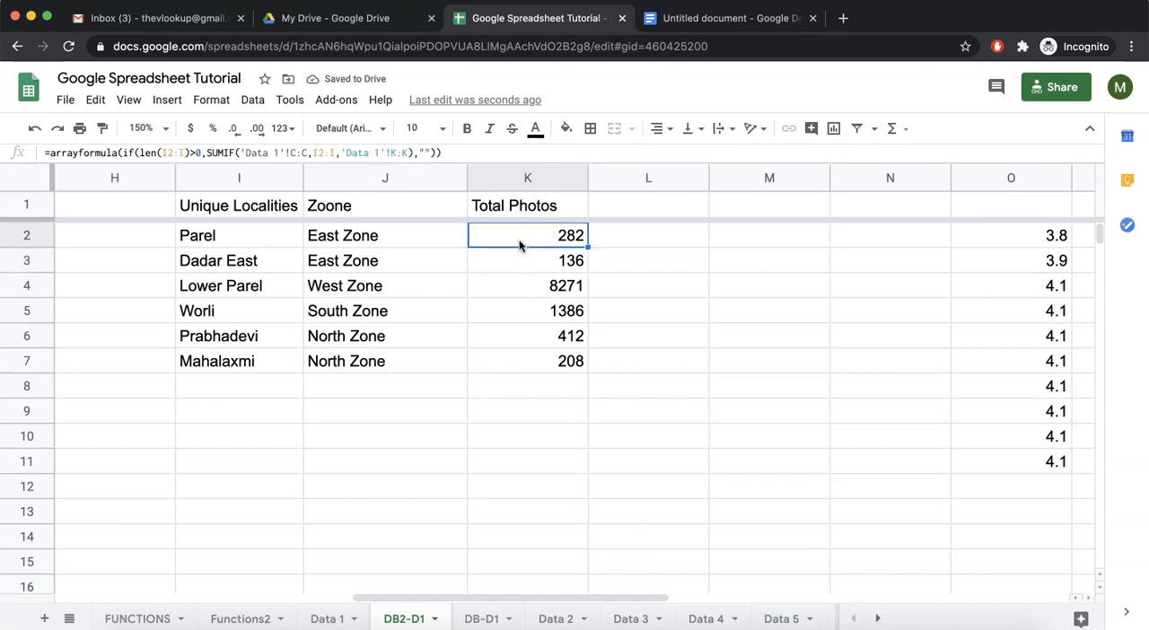
double_click(564, 233)
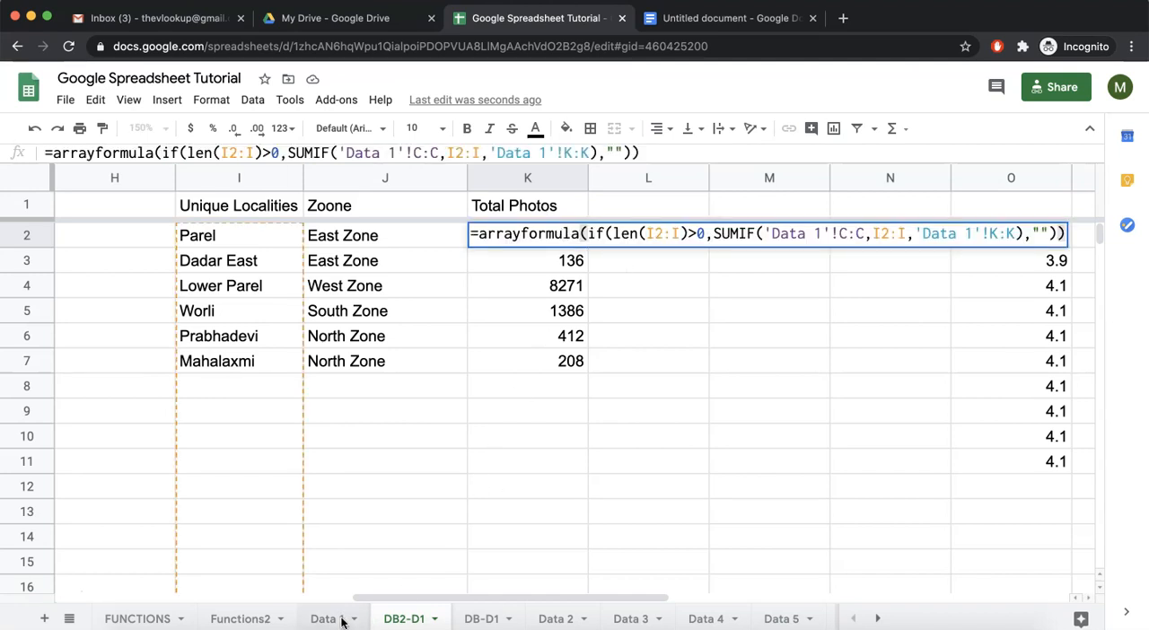
click(554, 297)
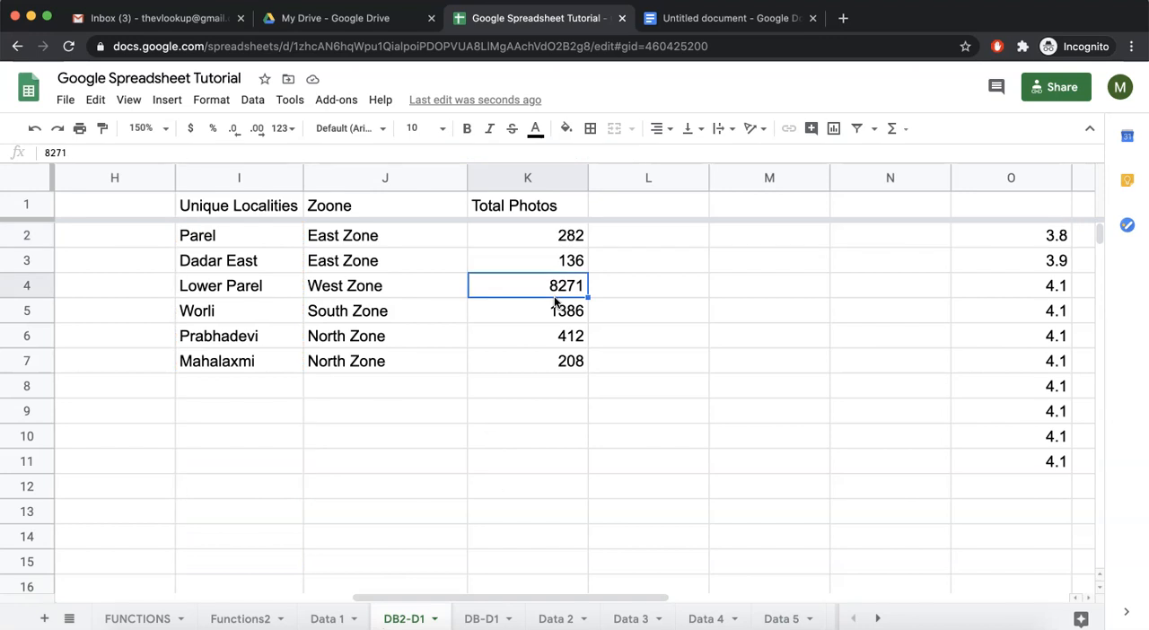
double_click(564, 235)
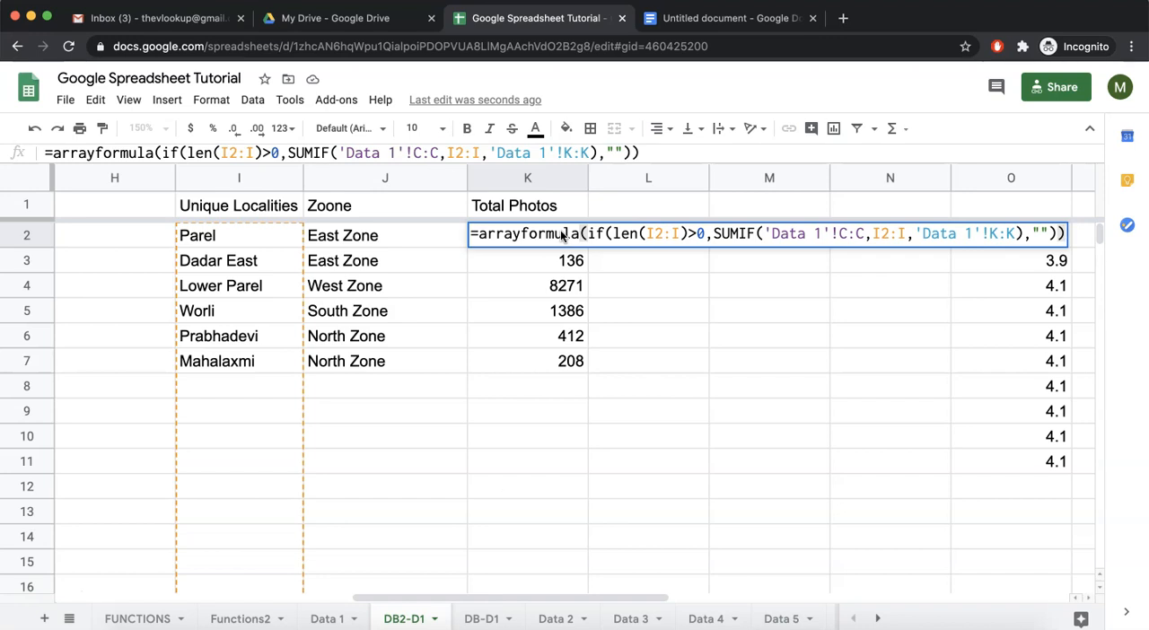
drag(713, 234, 753, 234)
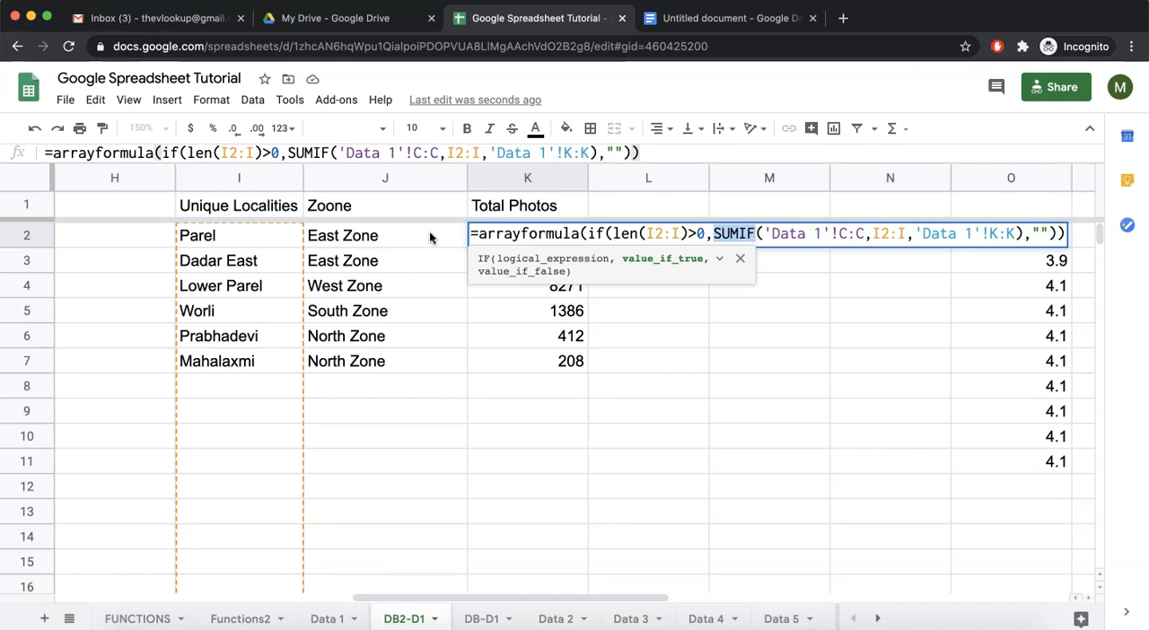
key(Escape)
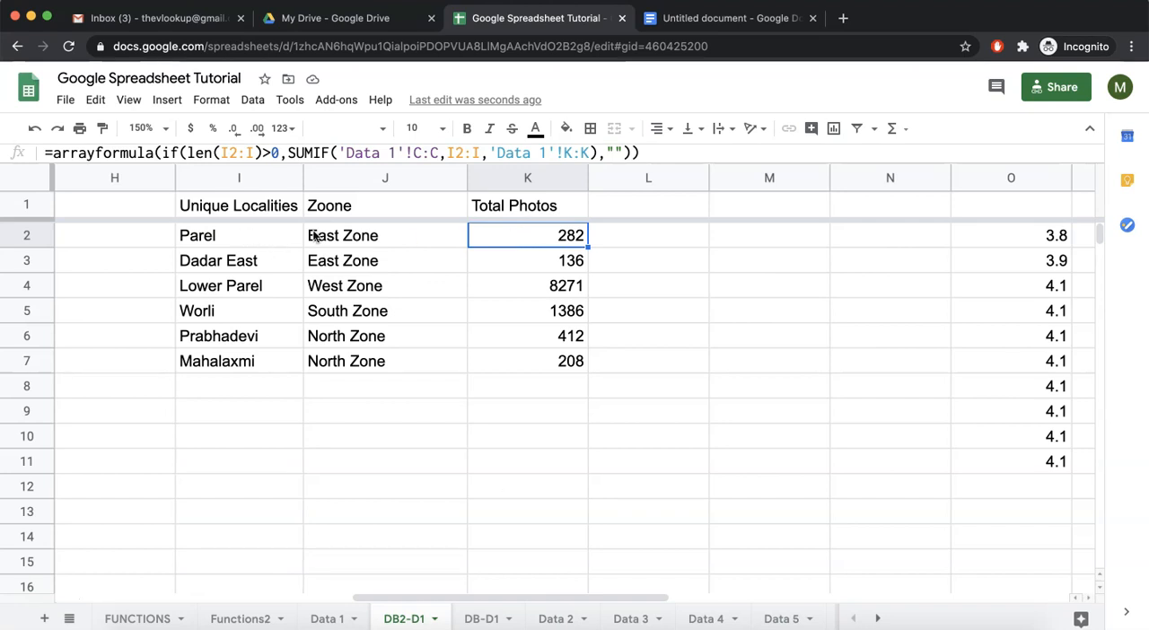
click(327, 618)
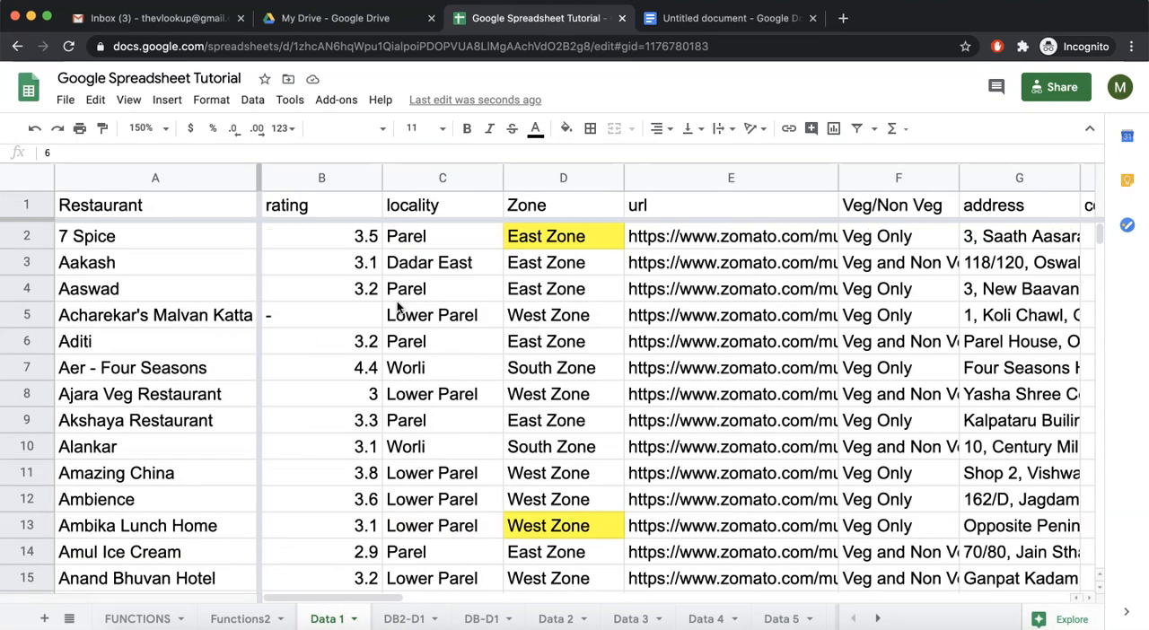
click(319, 249)
click(405, 618)
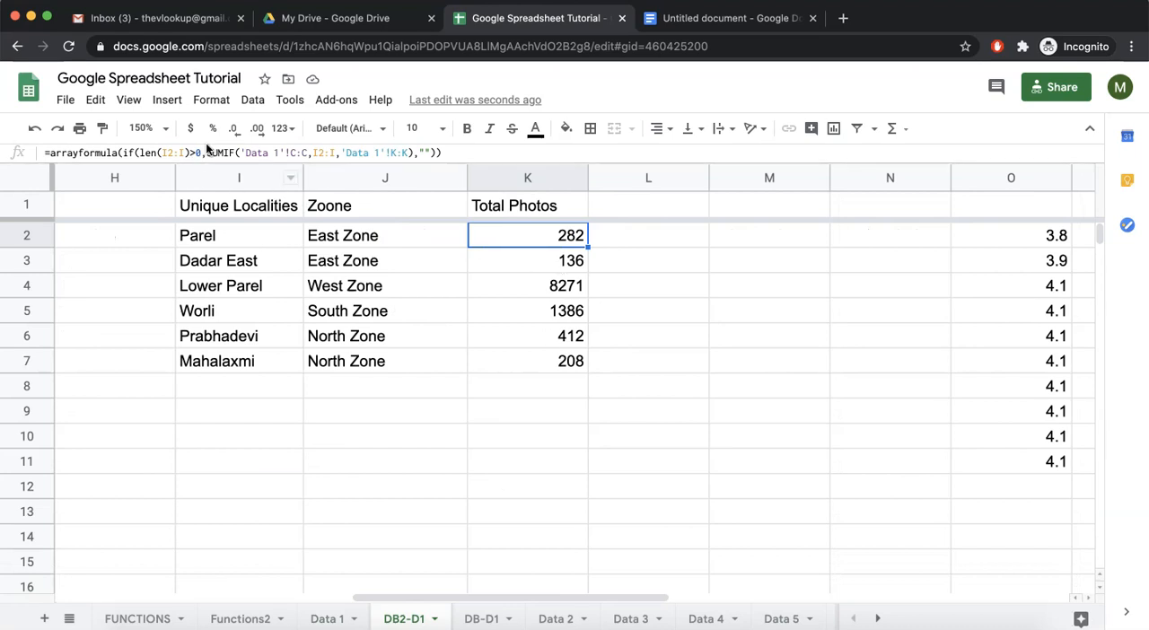
click(264, 152)
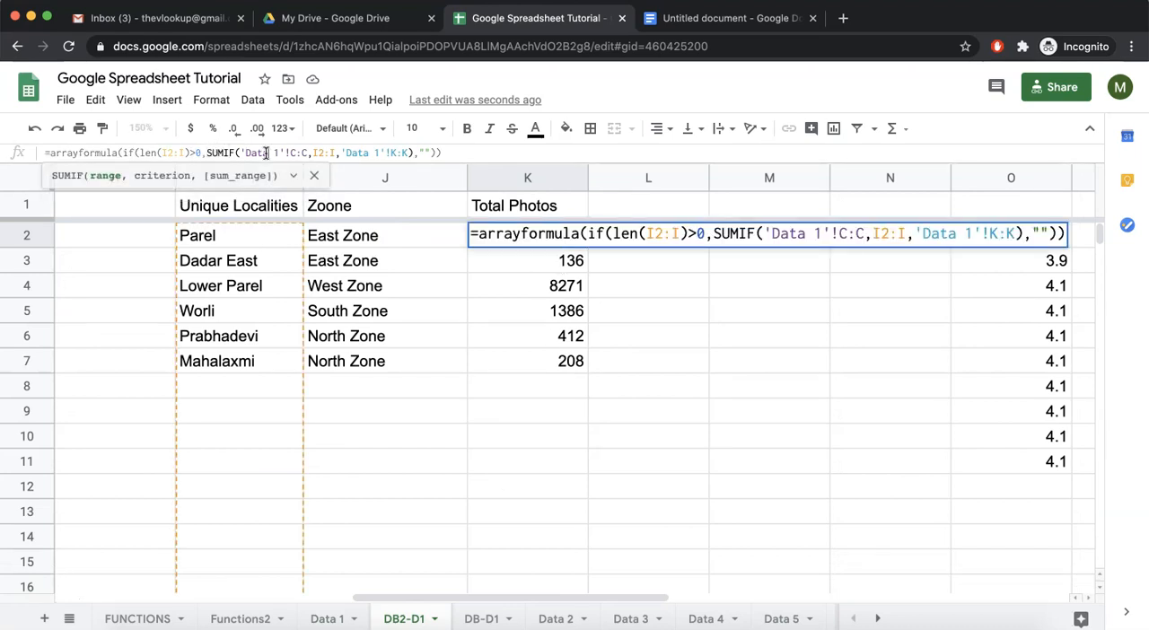
key(Escape)
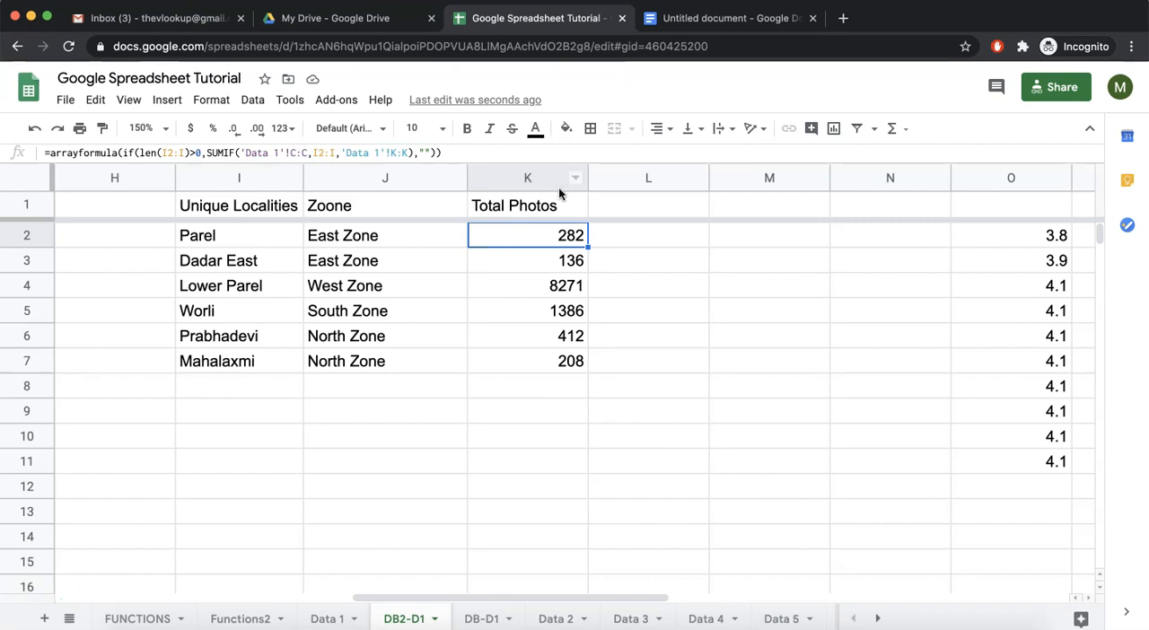
Mark ARRAYFORMULA as done in the Section 5: Range list on the FUNCTIONS sheet.
click(148, 621)
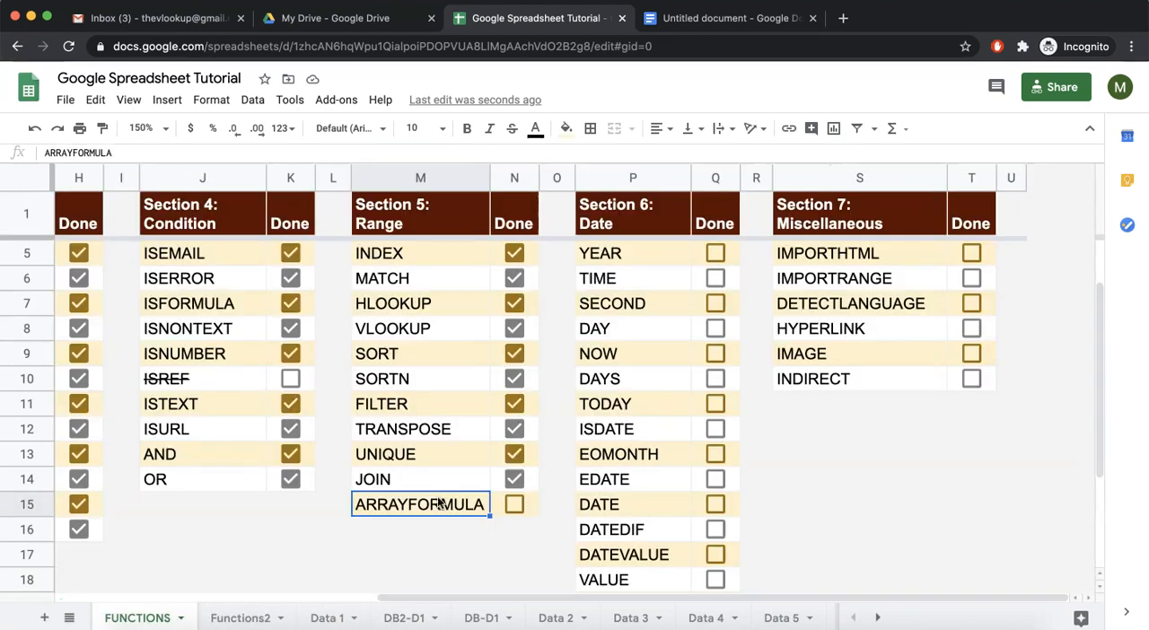
click(511, 506)
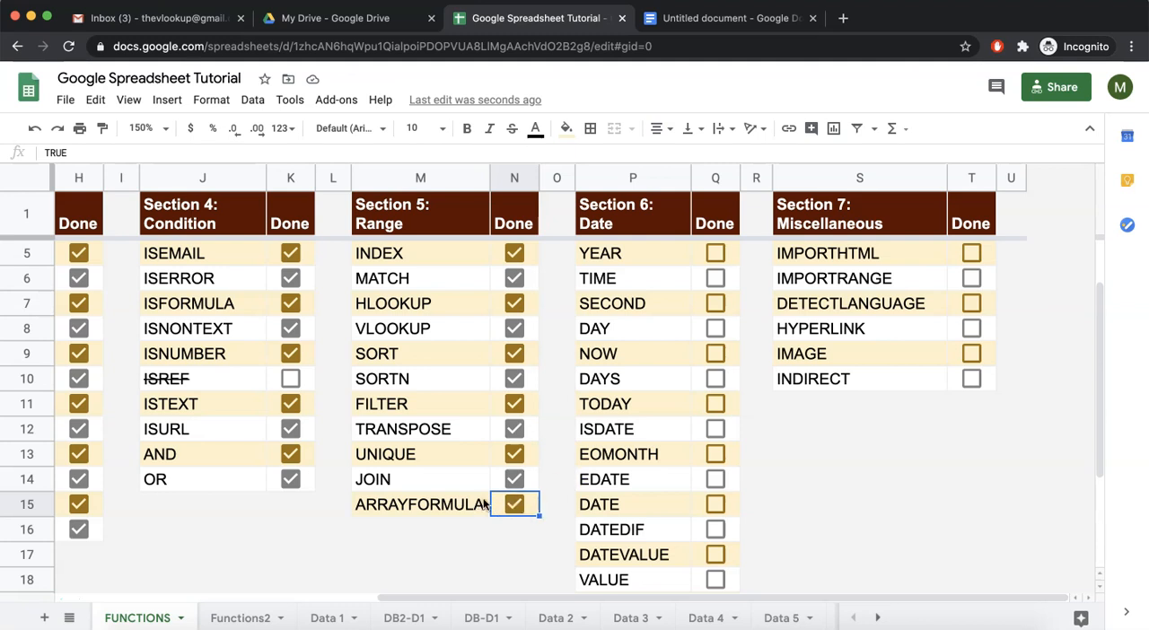
scroll(471, 422, up, 3)
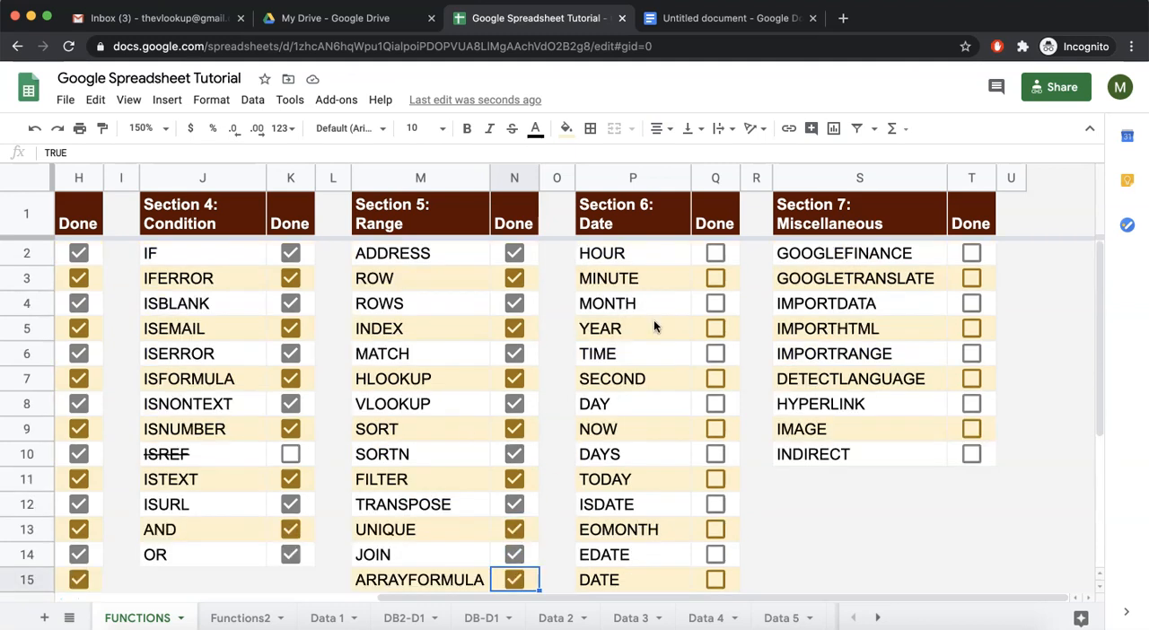
scroll(638, 273, down, 3)
scroll(639, 274, up, 3)
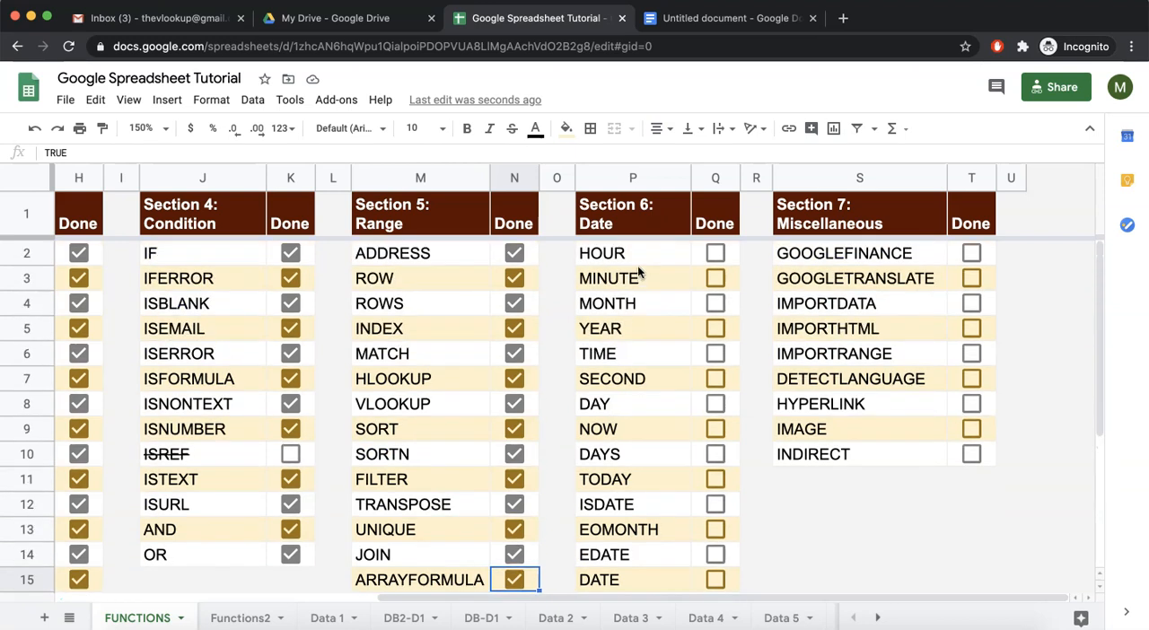